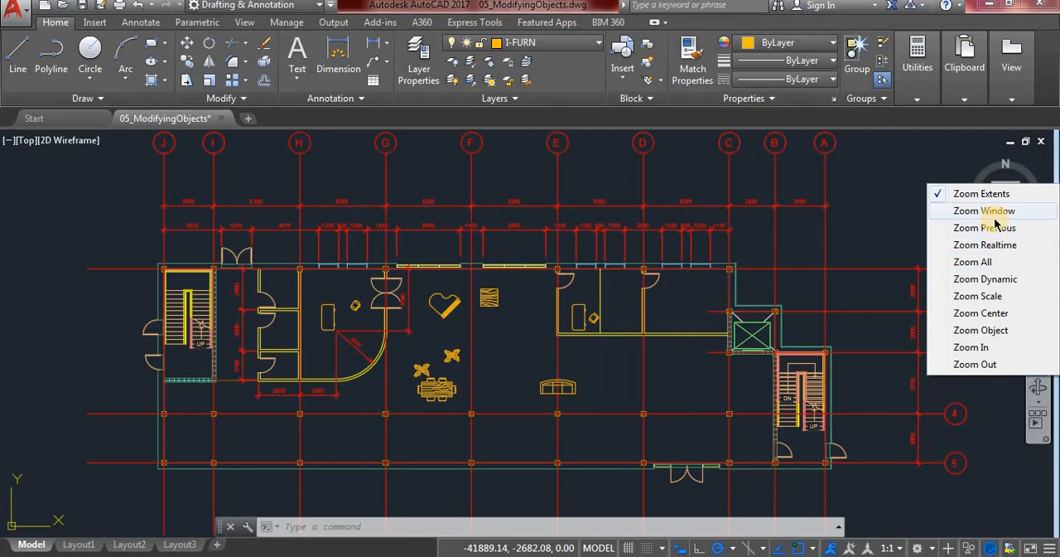
Draw a wavy ten-point spline in the open floor area between the sofa and the right staircase, zoomed in by window
click(994, 211)
click(629, 360)
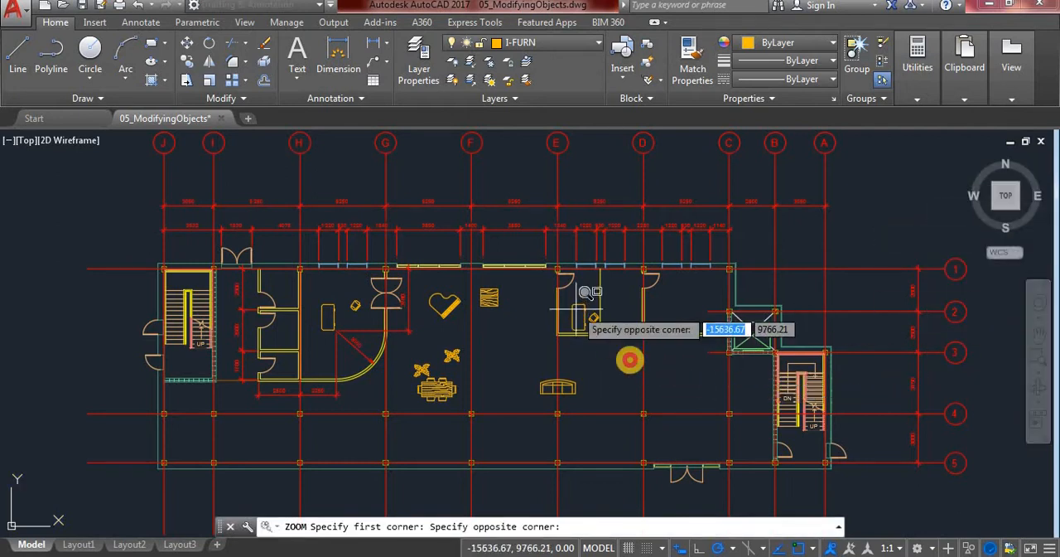
click(753, 447)
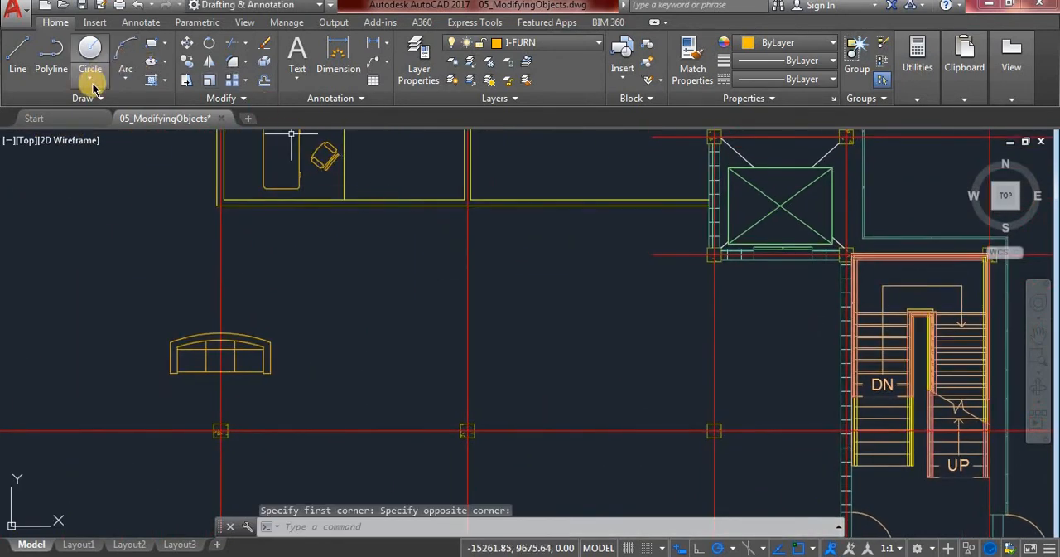
click(89, 99)
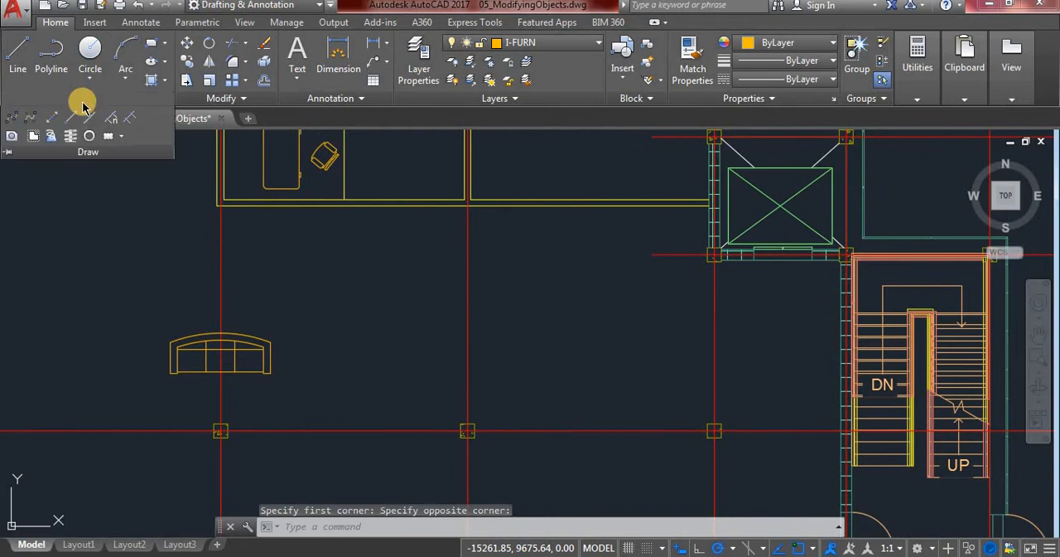
click(29, 120)
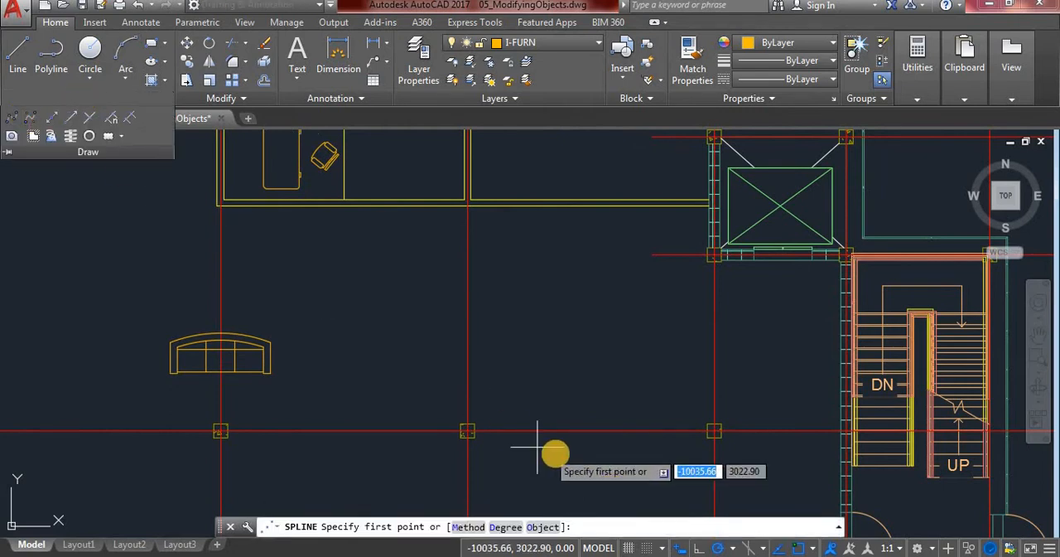
click(479, 403)
click(505, 355)
click(522, 341)
click(559, 377)
click(590, 406)
click(614, 406)
click(627, 373)
click(627, 344)
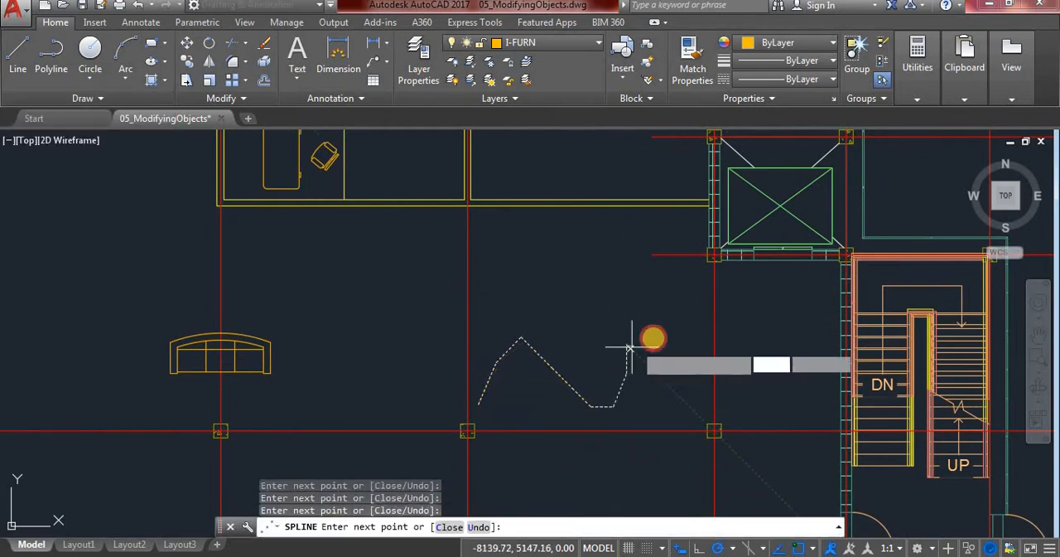
click(661, 344)
click(674, 356)
key(Return)
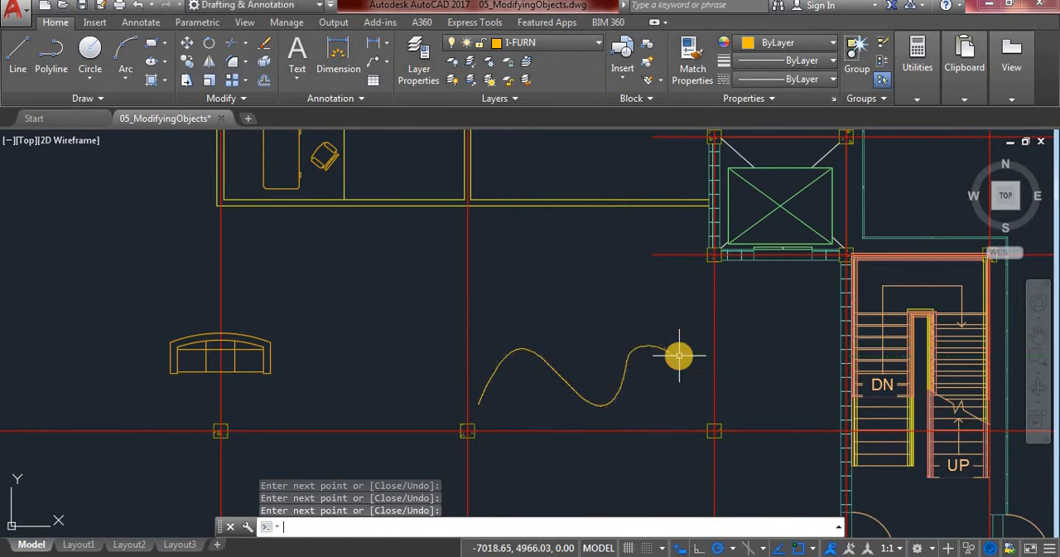
Draw a rectangle about 2700 by 1320 units above the spline, just below the room wall
click(149, 42)
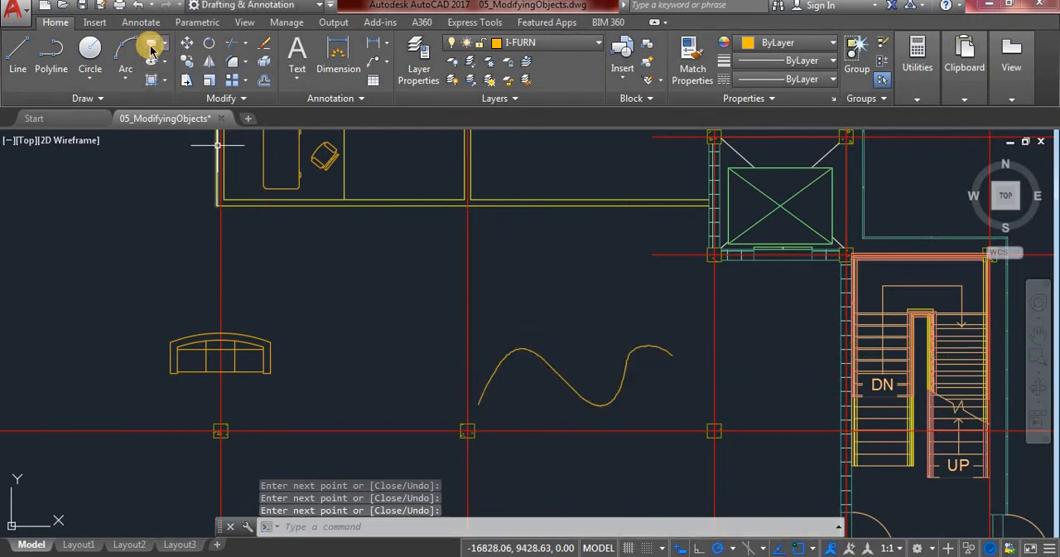
click(505, 227)
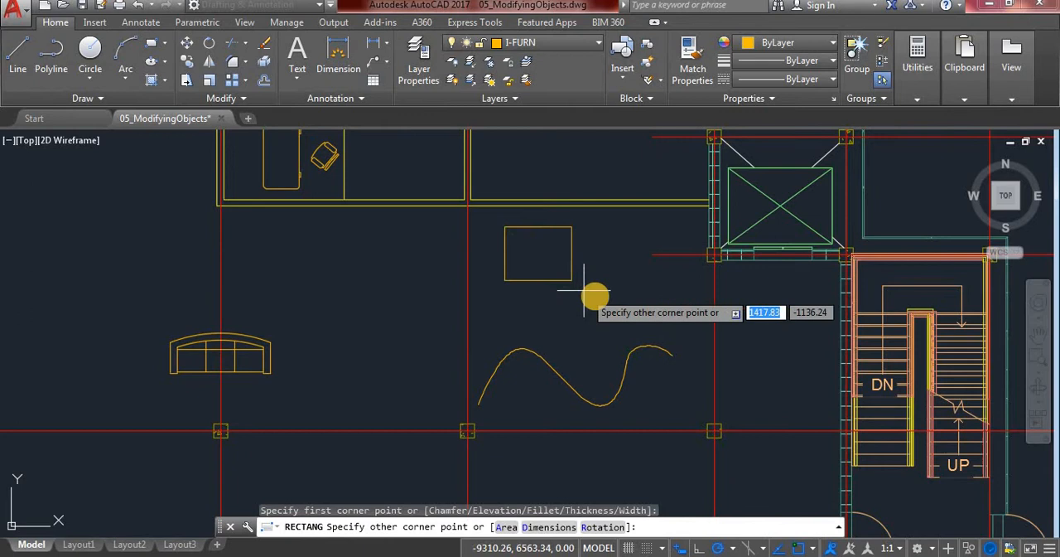
click(632, 289)
key(Return)
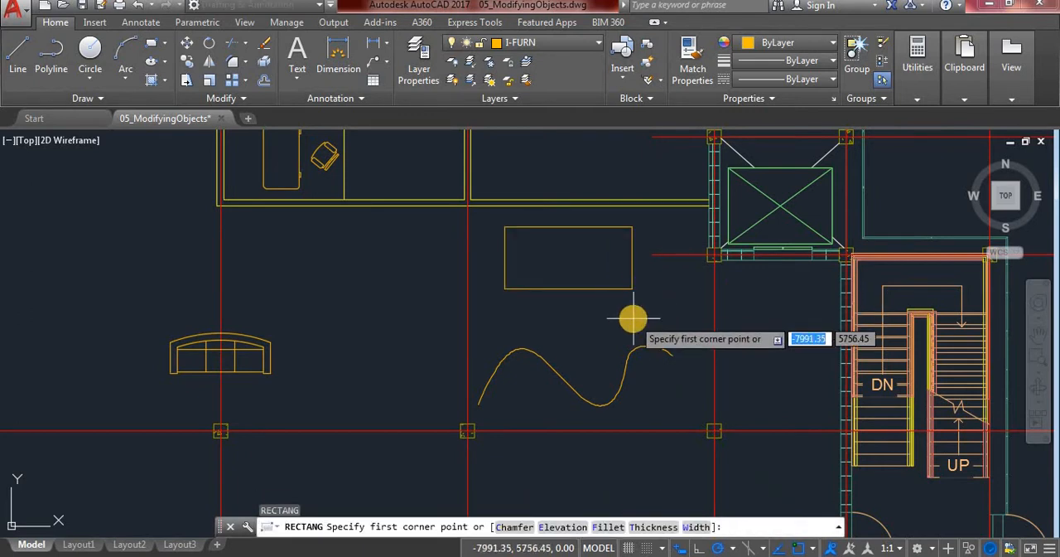
key(Escape)
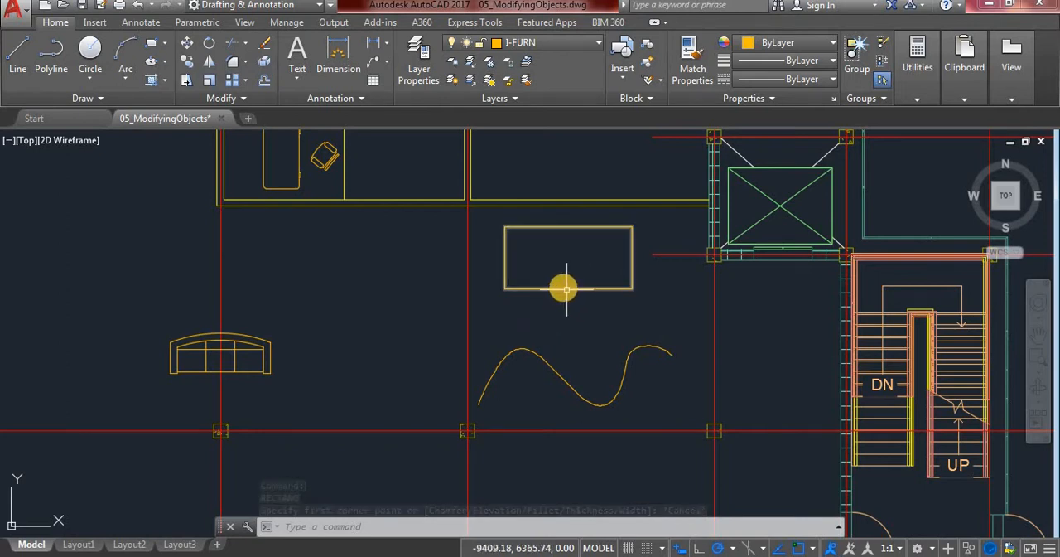
Insert a new vertex on the rectangle's upper edge with PEDIT and a Nearest snap, about 1006 units from its upper-left corner
text(pr)
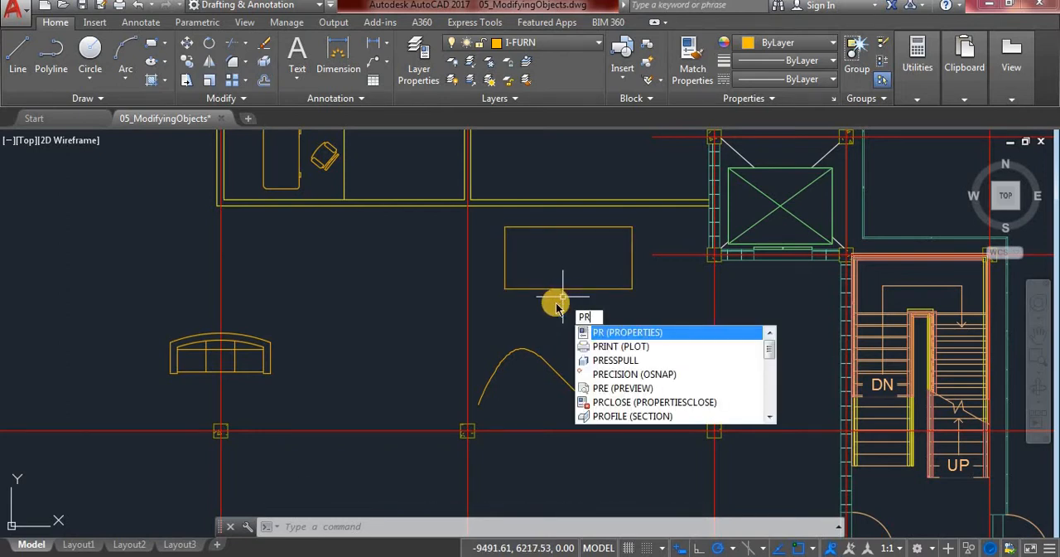
key(BackSpace)
text(e)
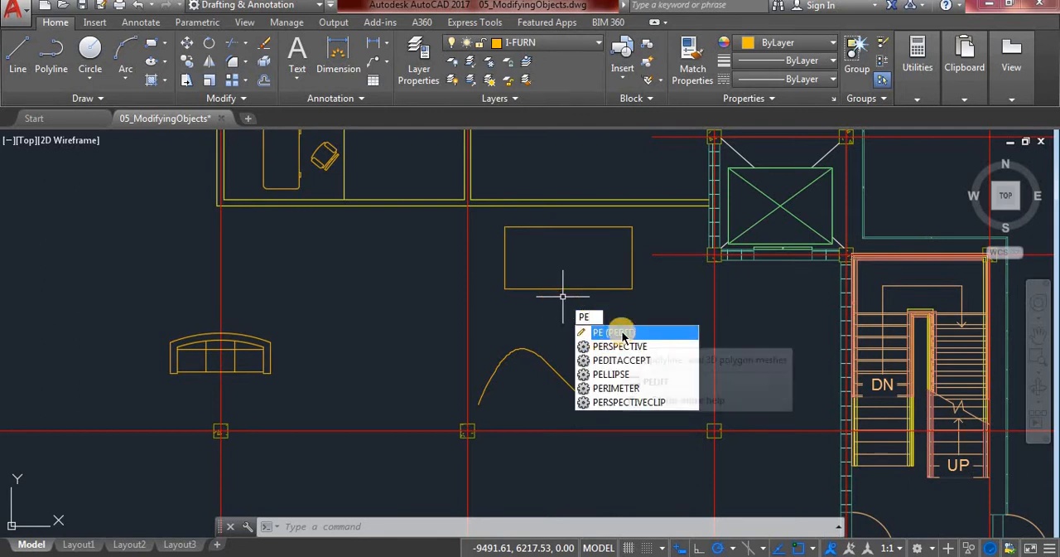
click(622, 333)
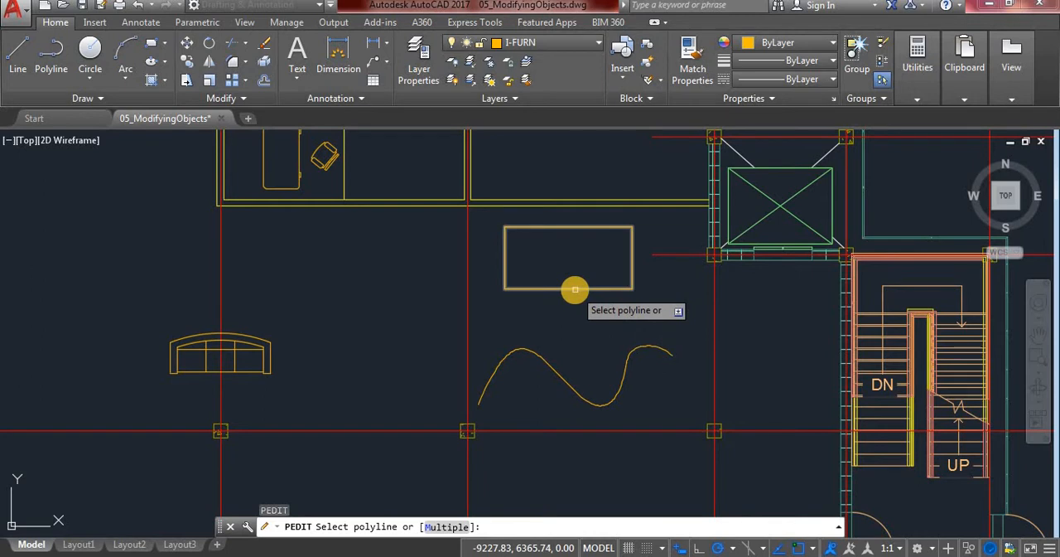
click(575, 289)
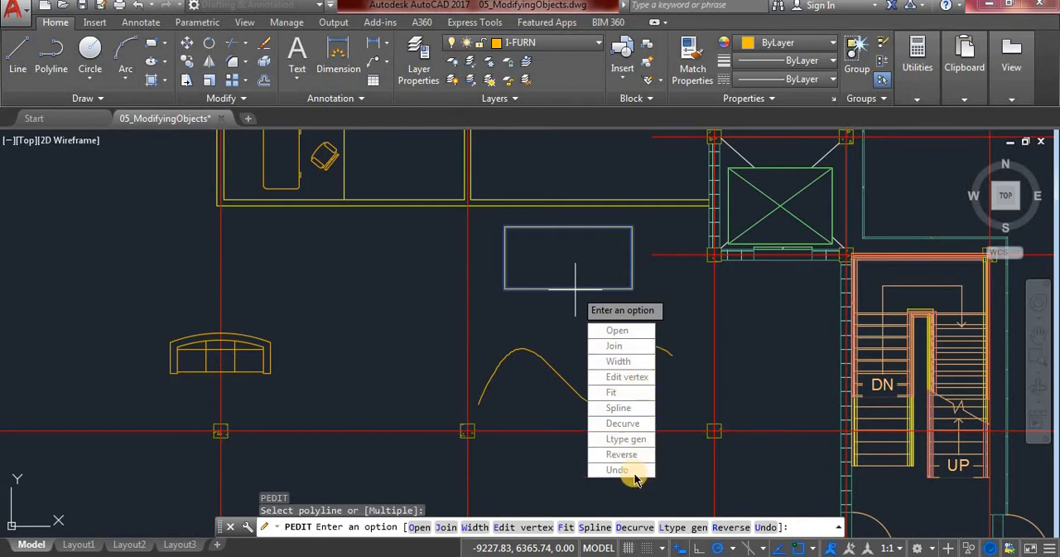
click(621, 378)
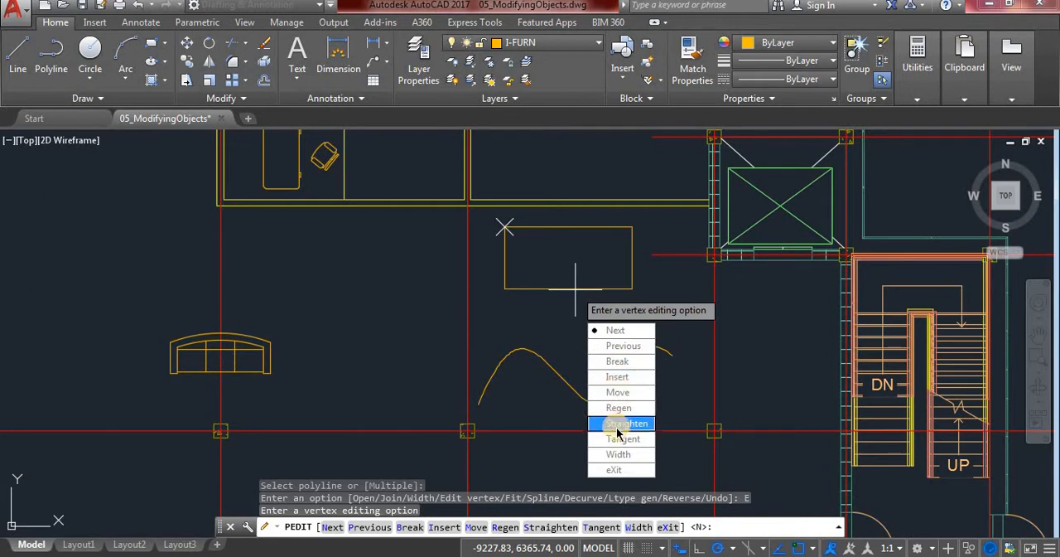
click(618, 378)
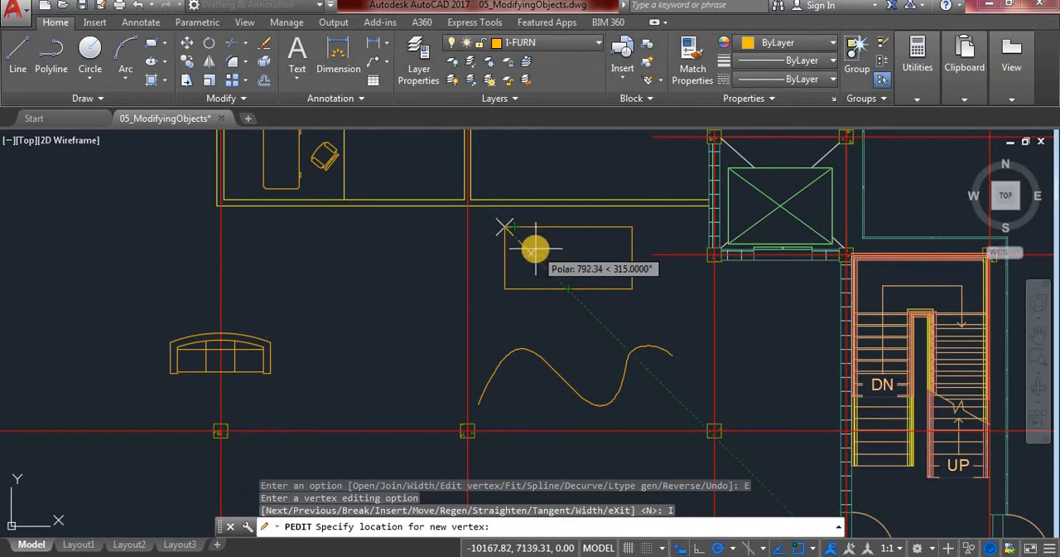
key(F8)
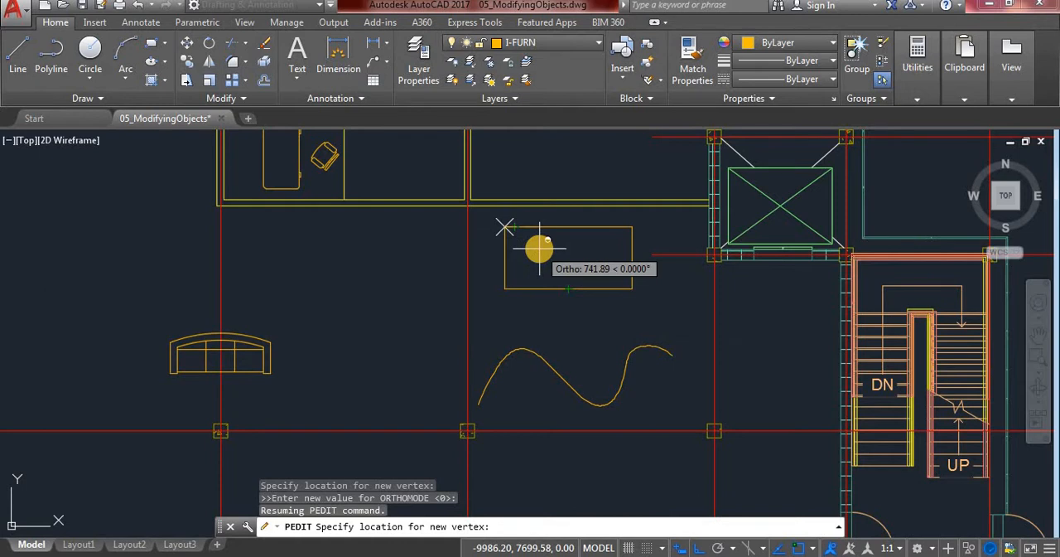
shift+right_click(540, 251)
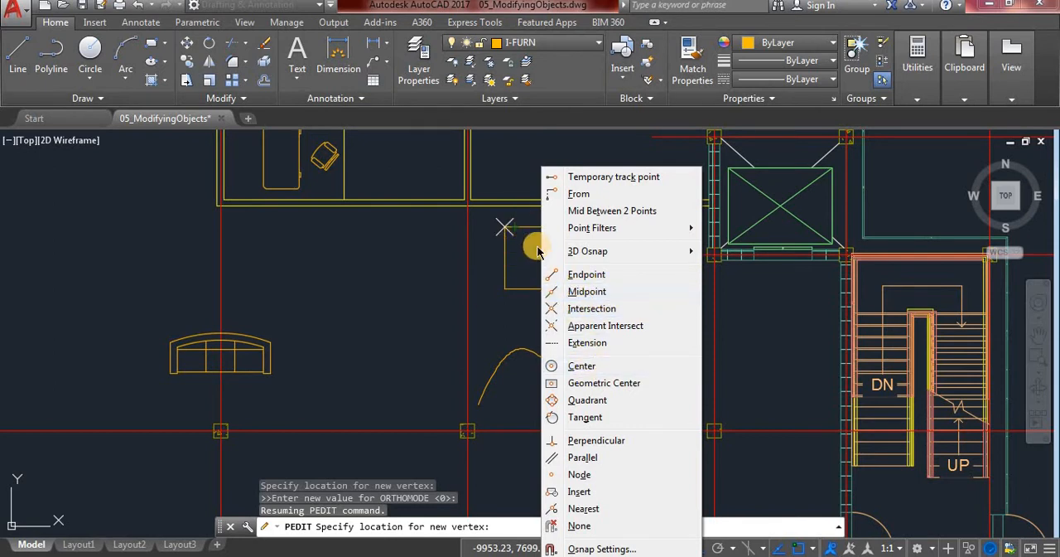
click(584, 508)
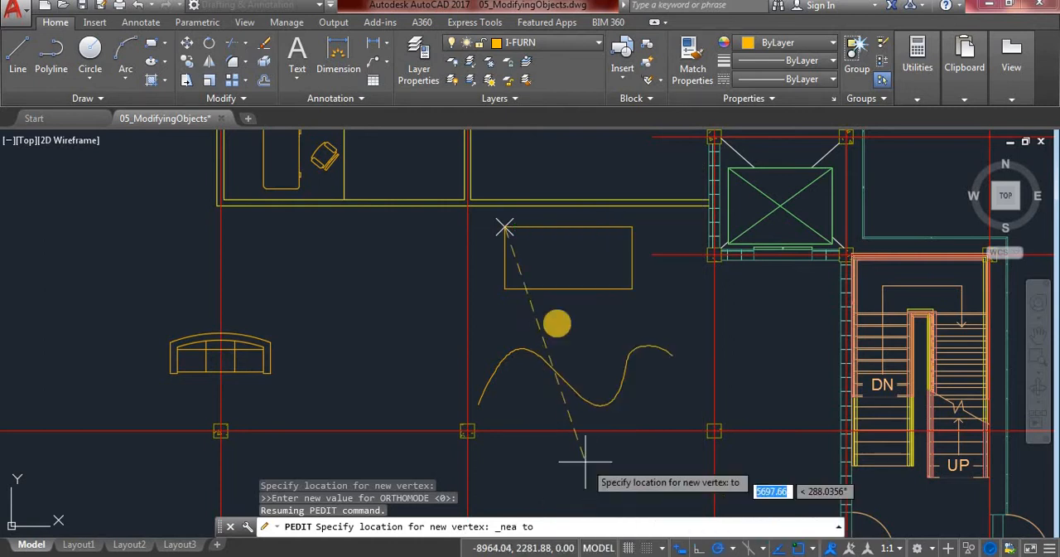
click(551, 226)
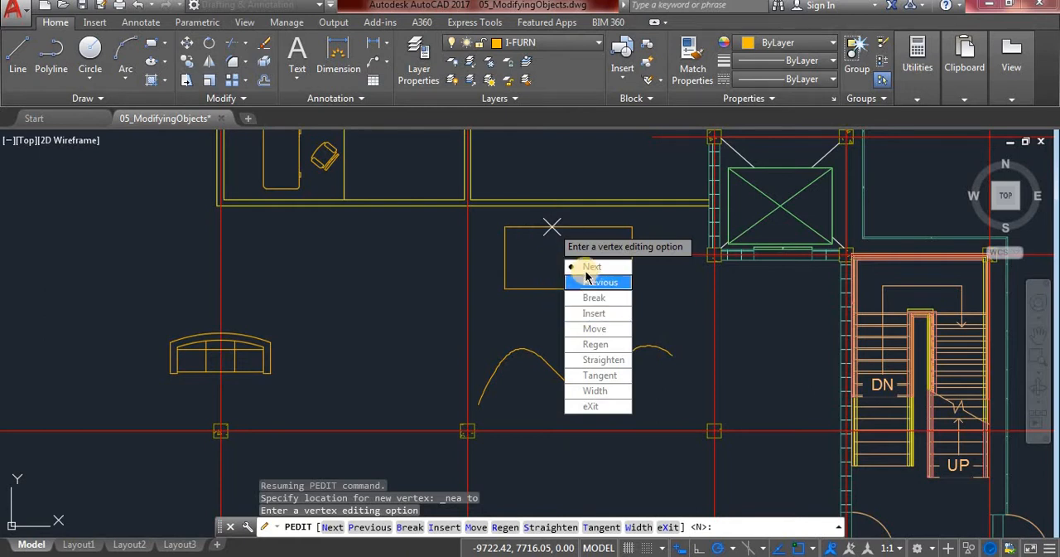
click(589, 406)
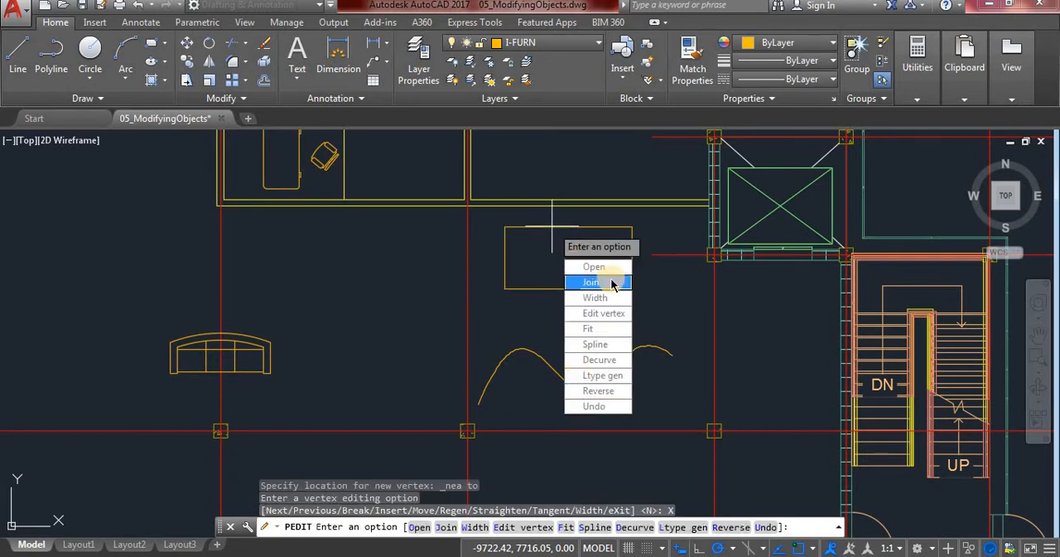
key(Escape)
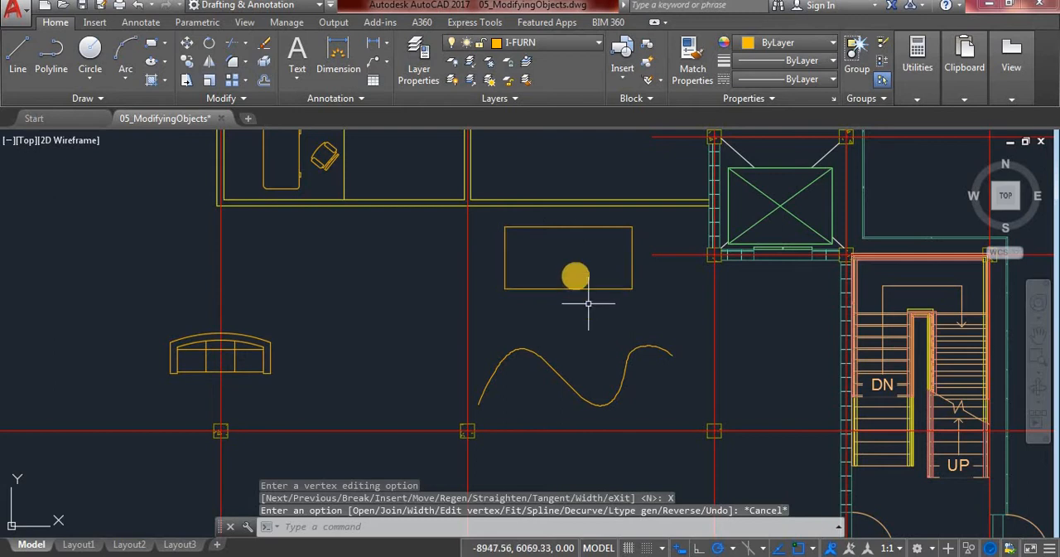
Stretch the inserted upper-edge vertex straight down into the rectangle, and then back up close to the edge
click(568, 226)
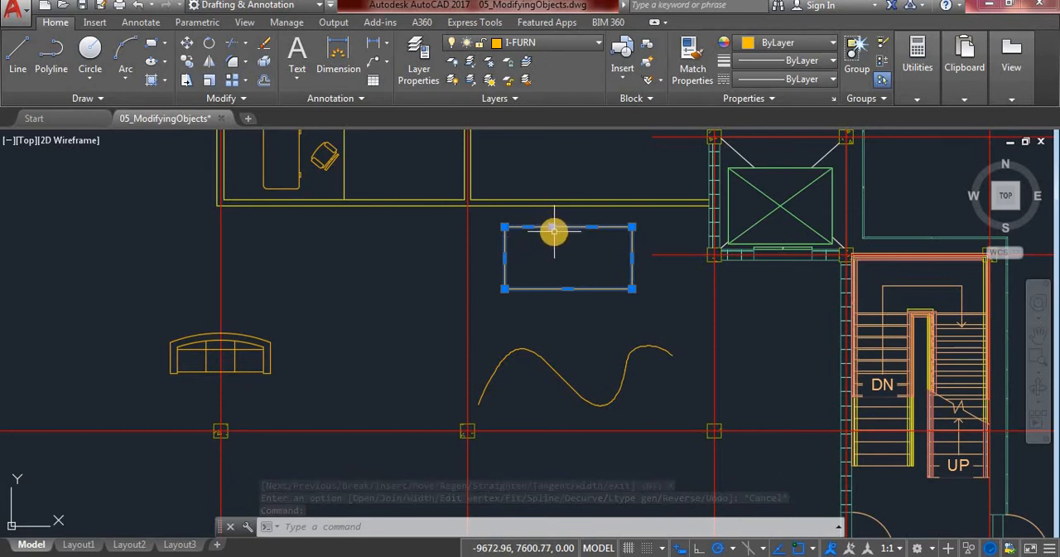
mouse_move(505, 227)
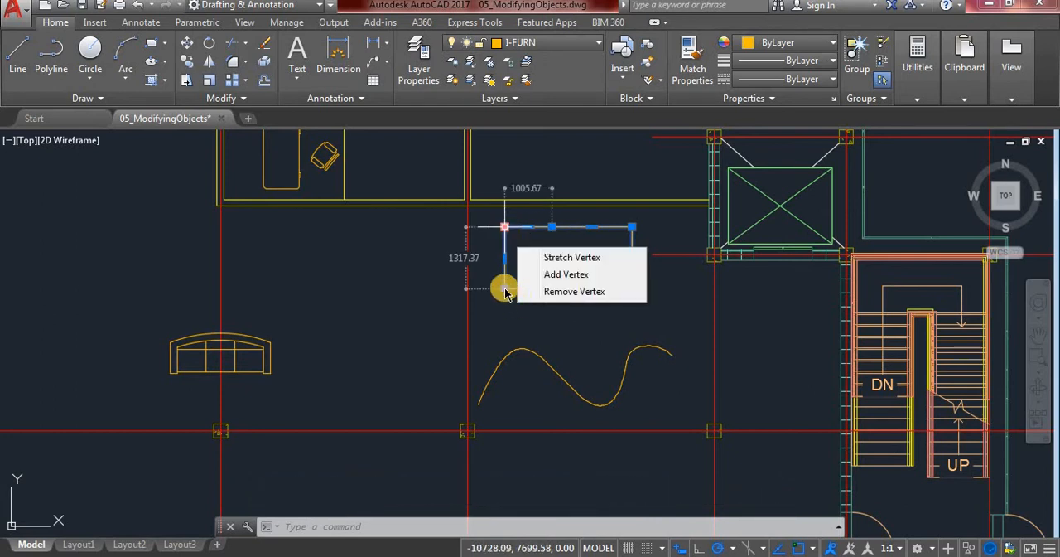
mouse_move(552, 229)
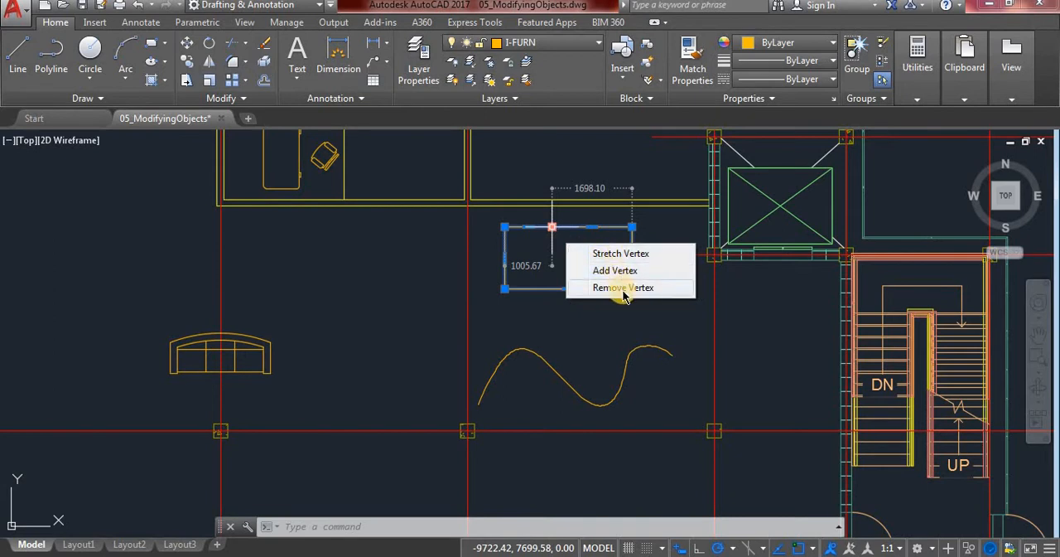
click(552, 232)
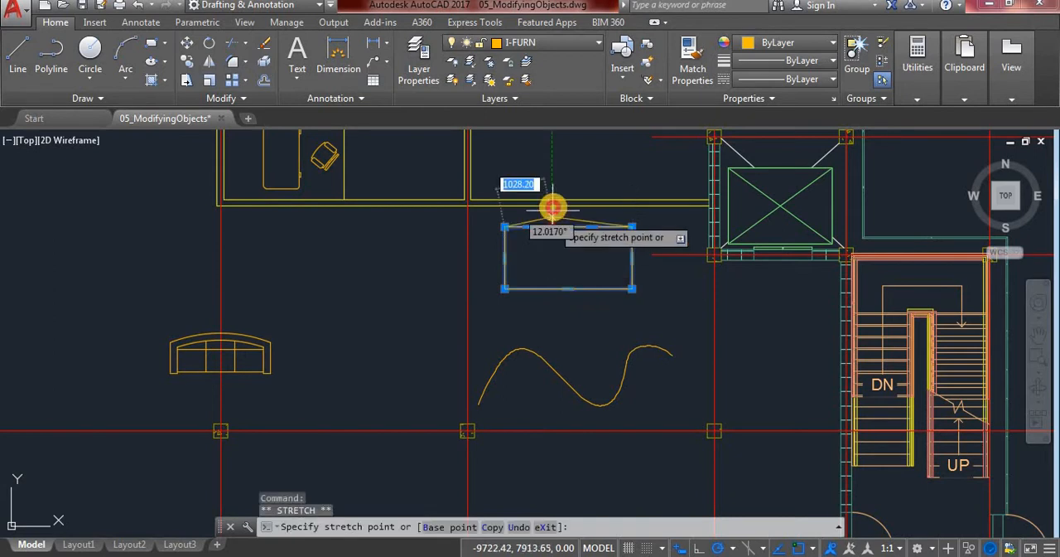
click(551, 265)
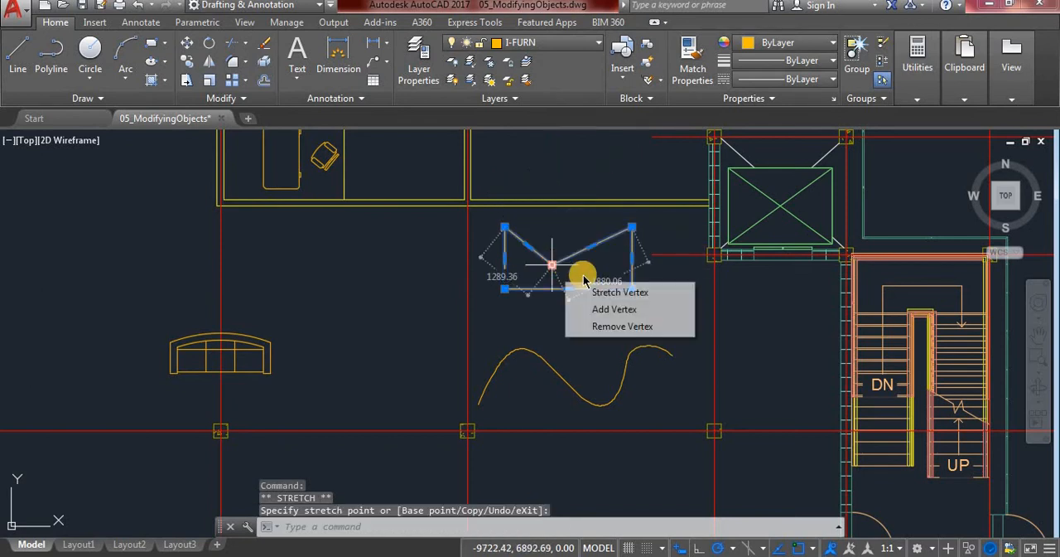
click(552, 263)
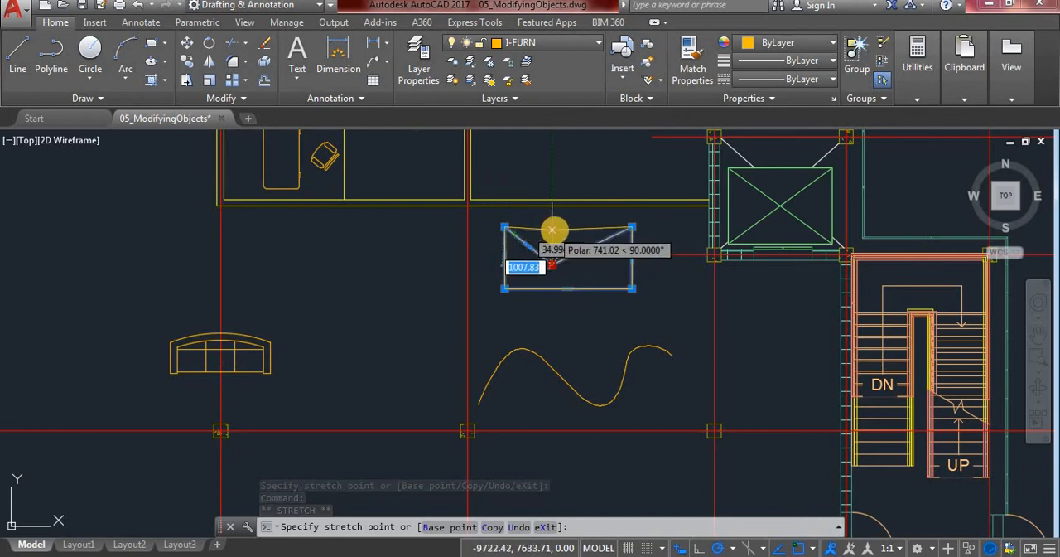
click(553, 229)
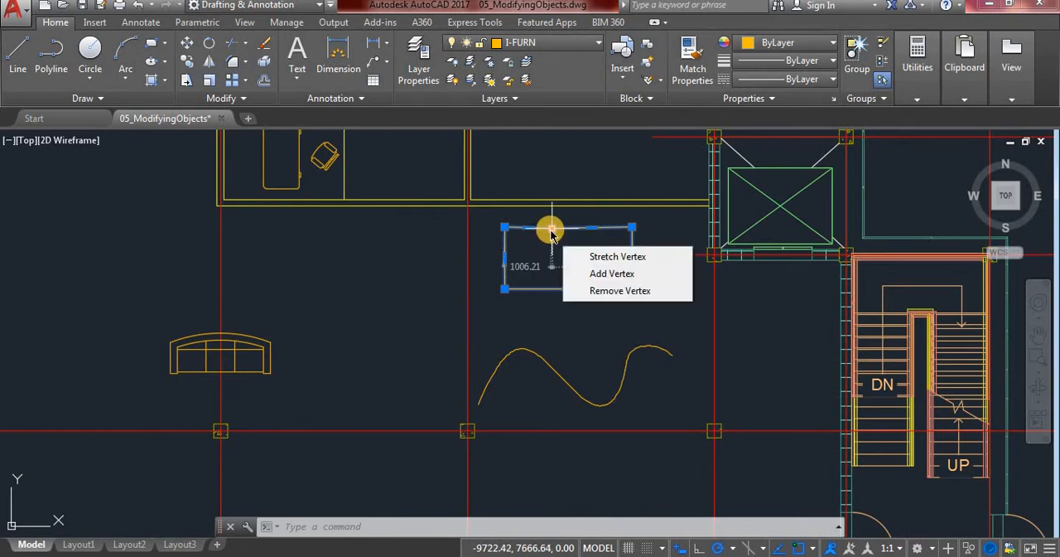
Add a second vertex on the upper edge, right of the inserted one, and stretch both vertices down inside the rectangle
click(598, 273)
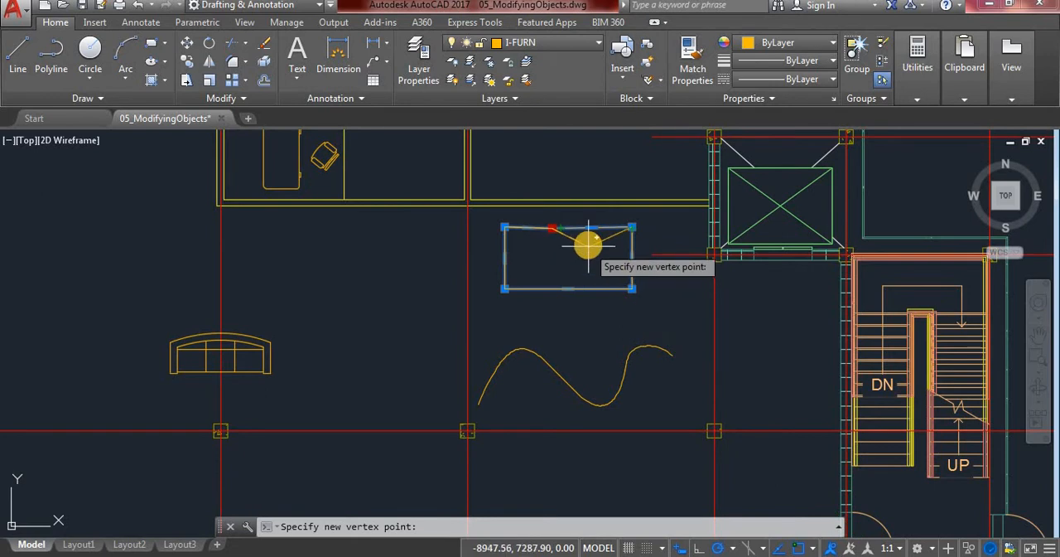
click(592, 227)
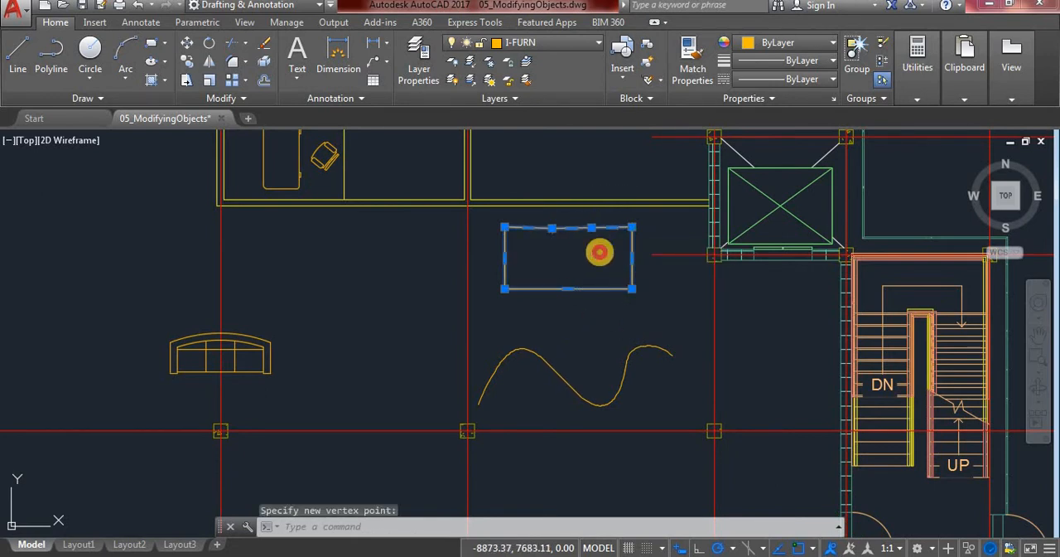
click(552, 227)
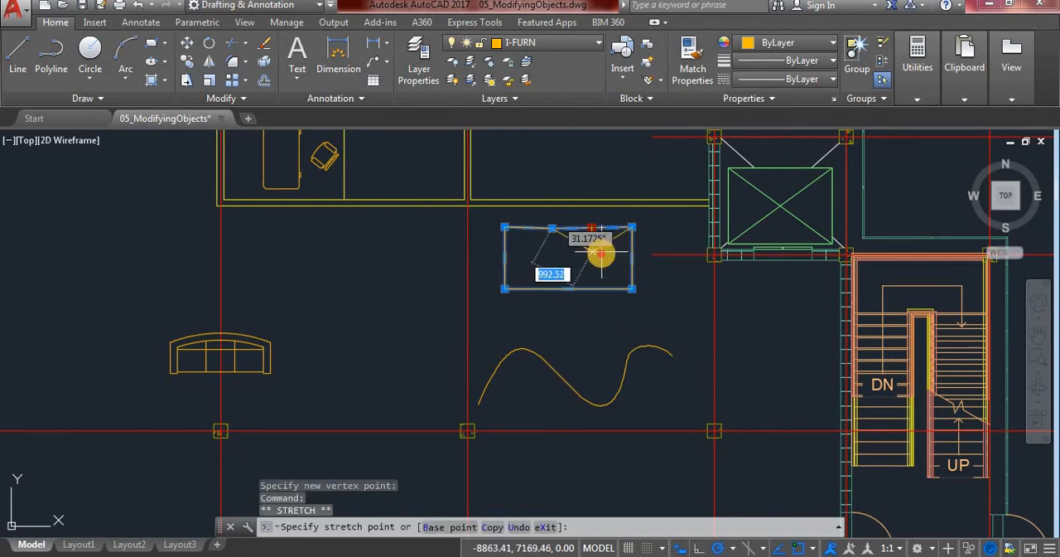
click(538, 259)
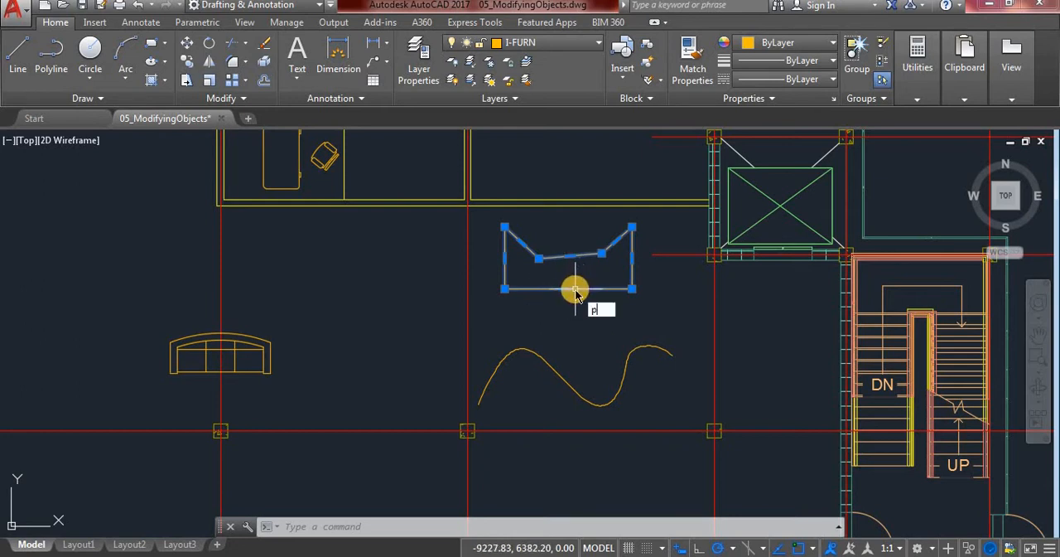
text(e)
key(Return)
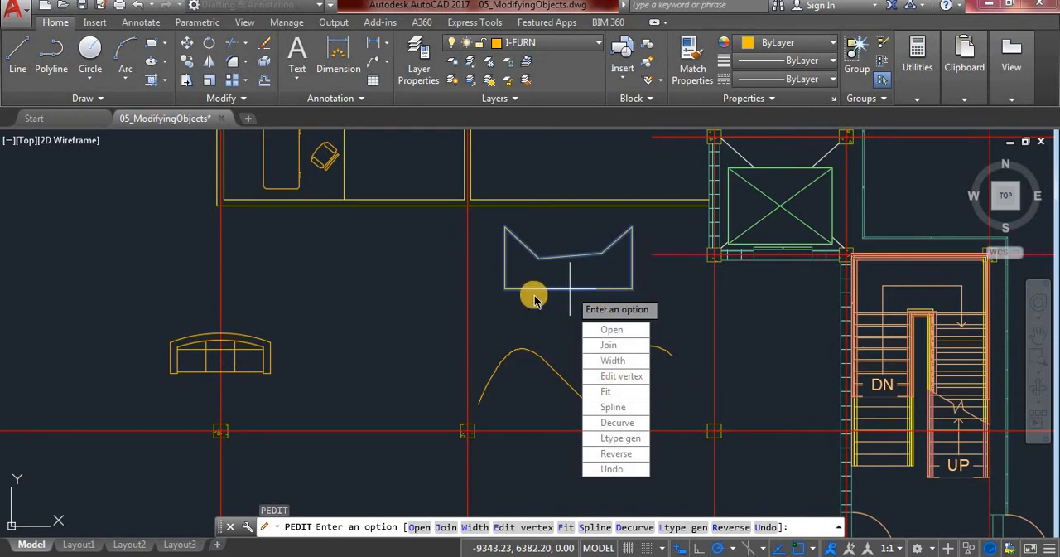
click(613, 361)
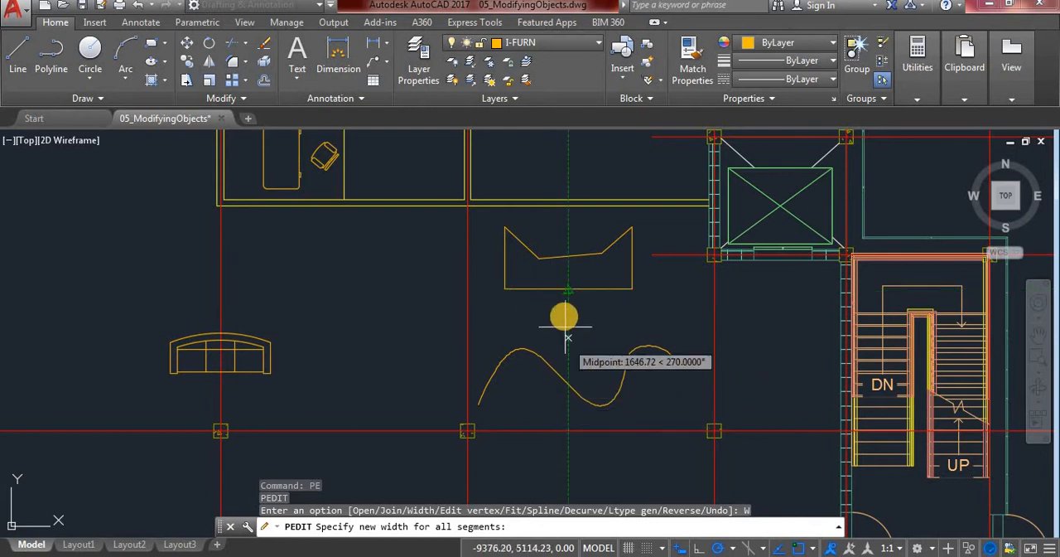
key(Escape)
key(Escape)
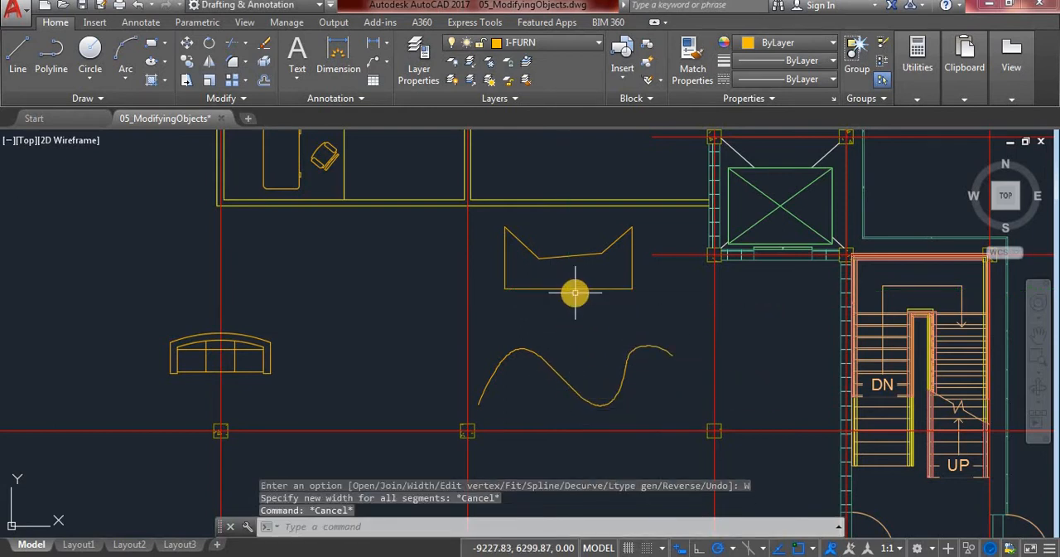
click(574, 292)
mouse_move(576, 295)
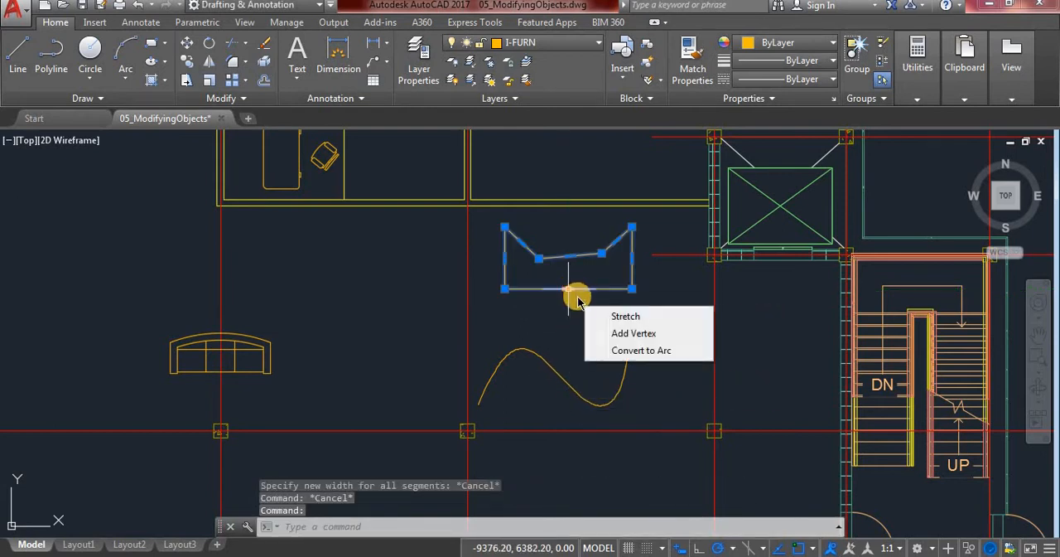
key(Escape)
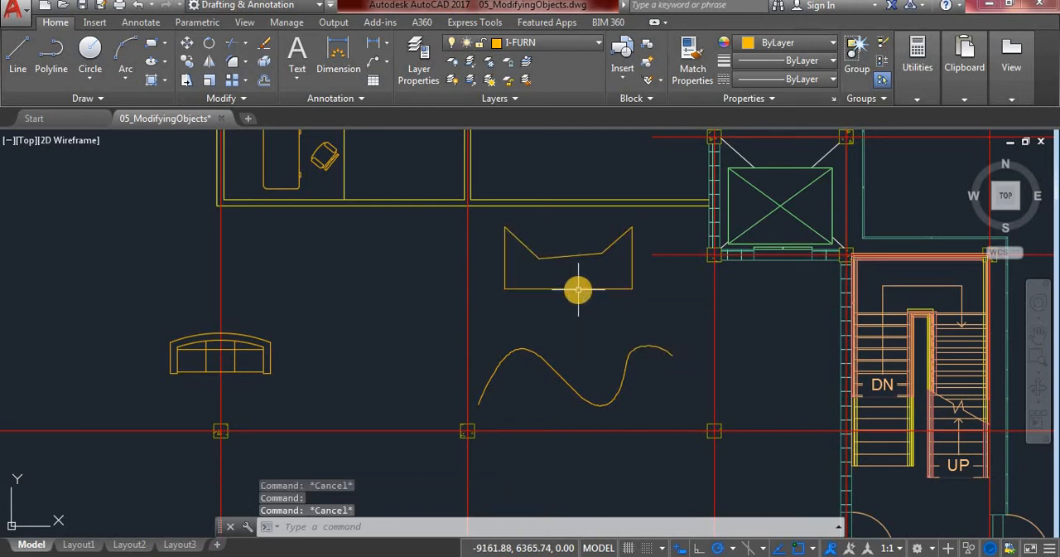
Use PEDIT to set the width of all segments of the notched rectangle polyline to 15
text(P)
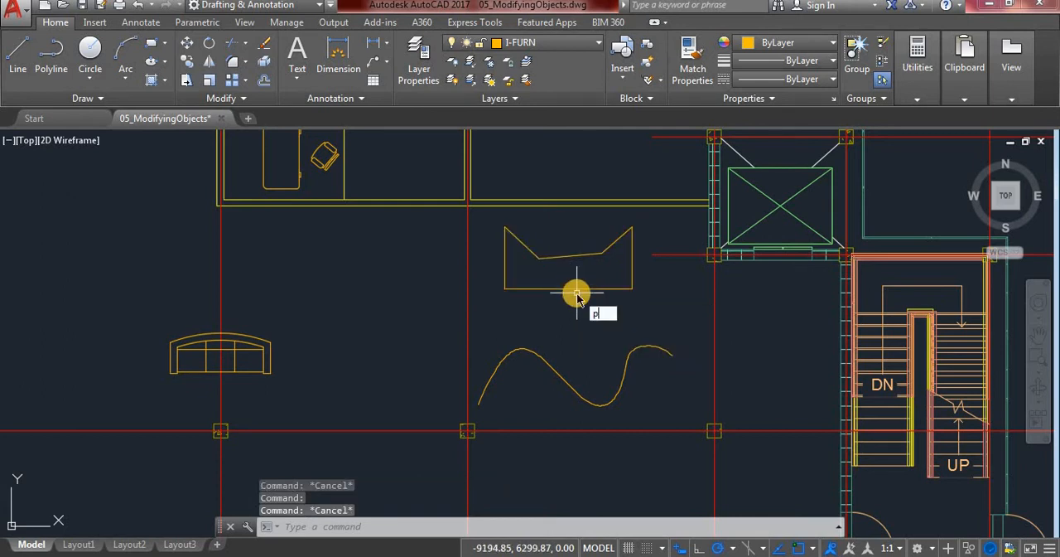
text(E)
key(Return)
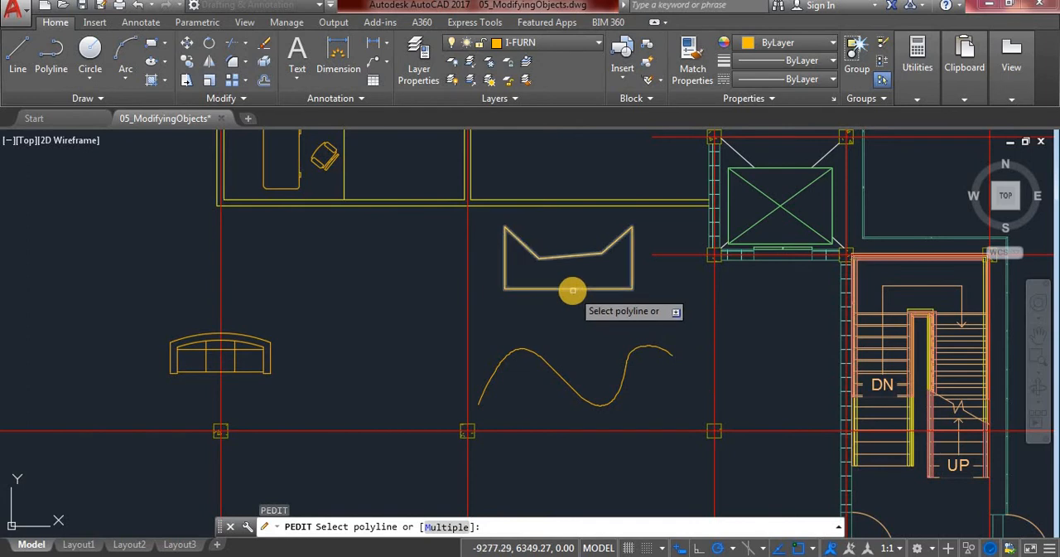
click(572, 290)
key(Down)
key(Down)
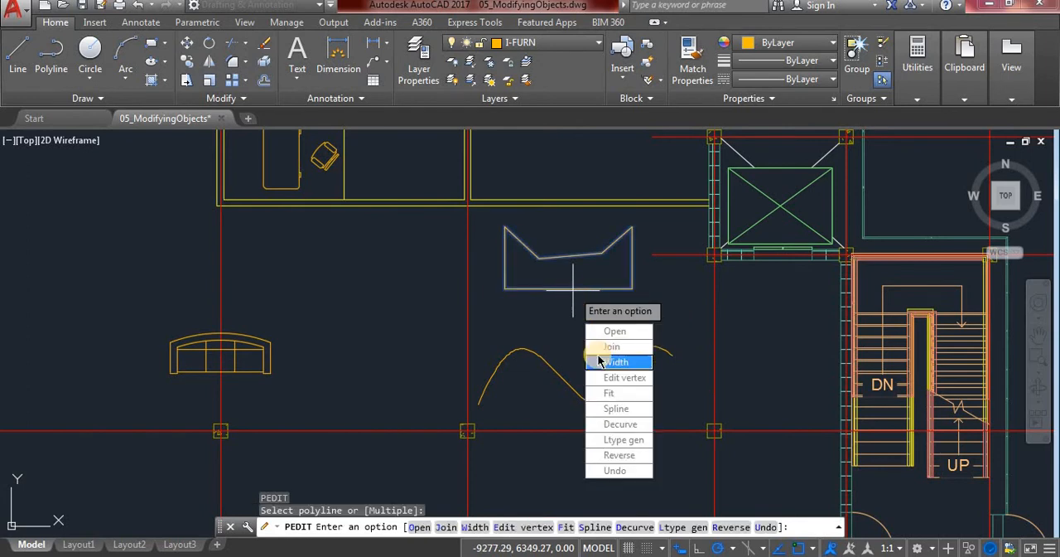
key(Return)
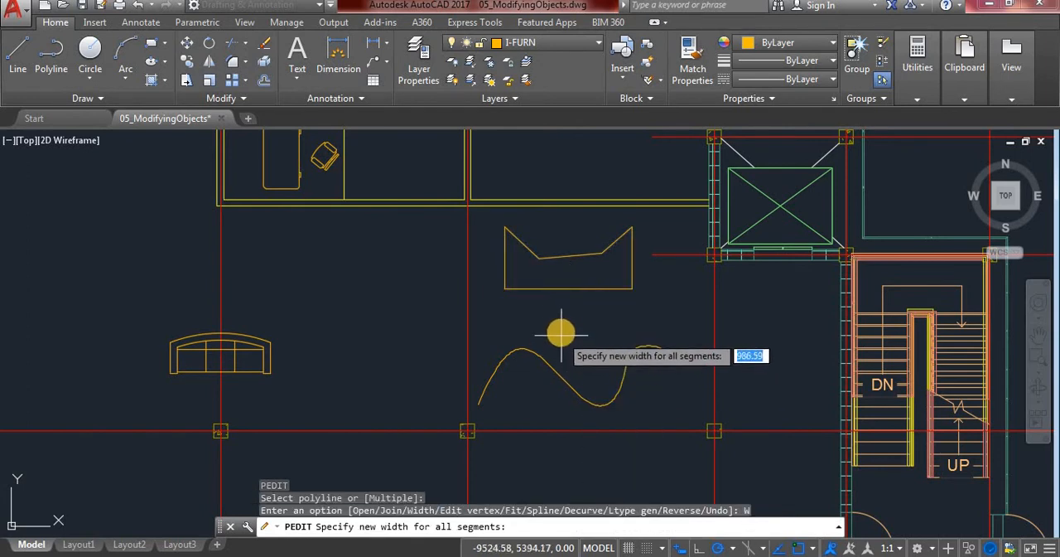
text(15)
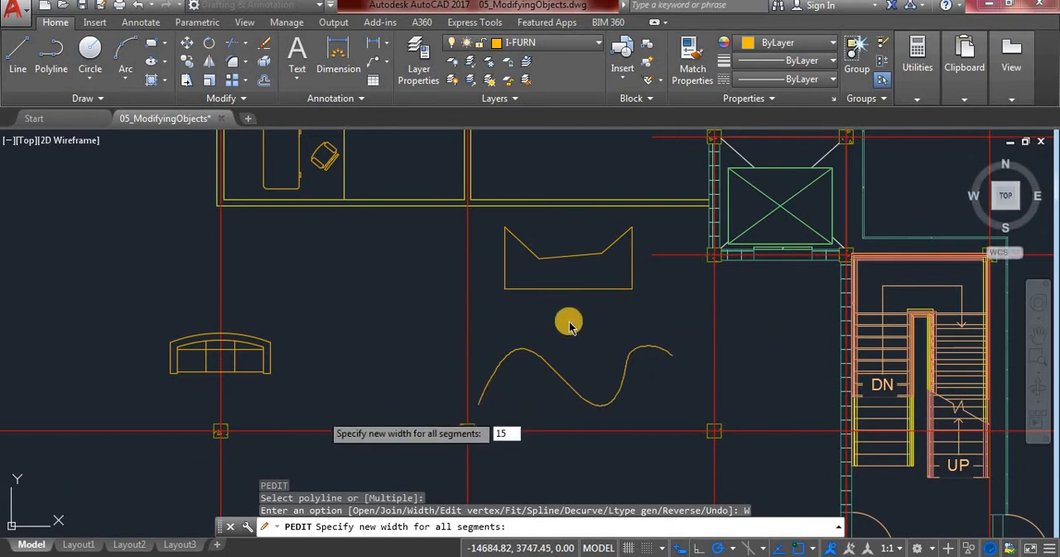
key(Return)
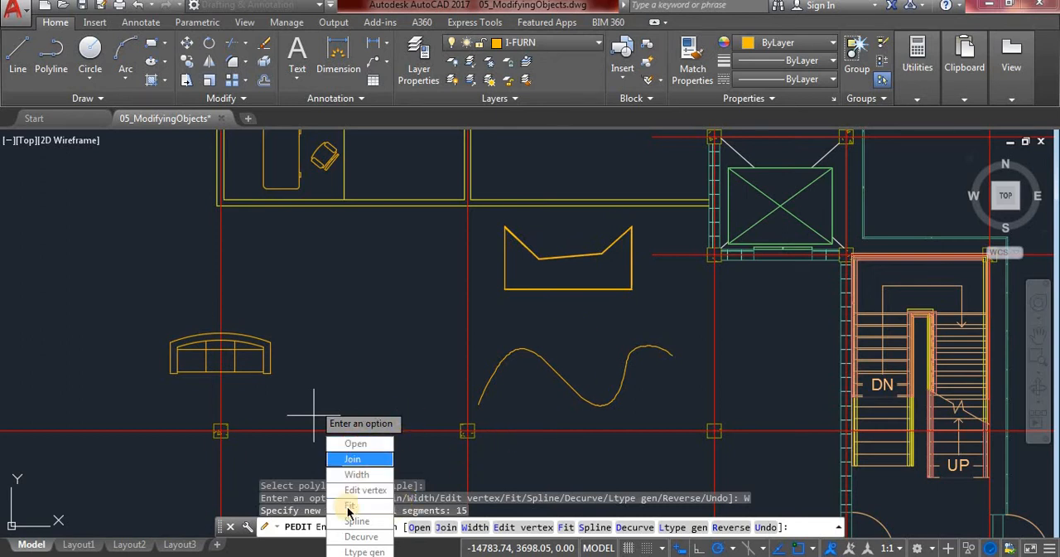
key(Escape)
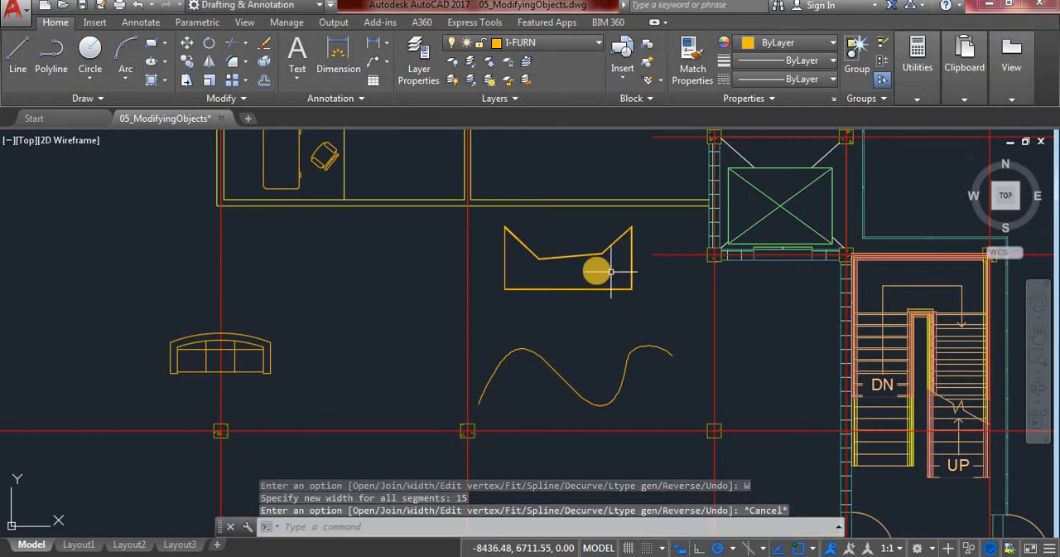
click(579, 288)
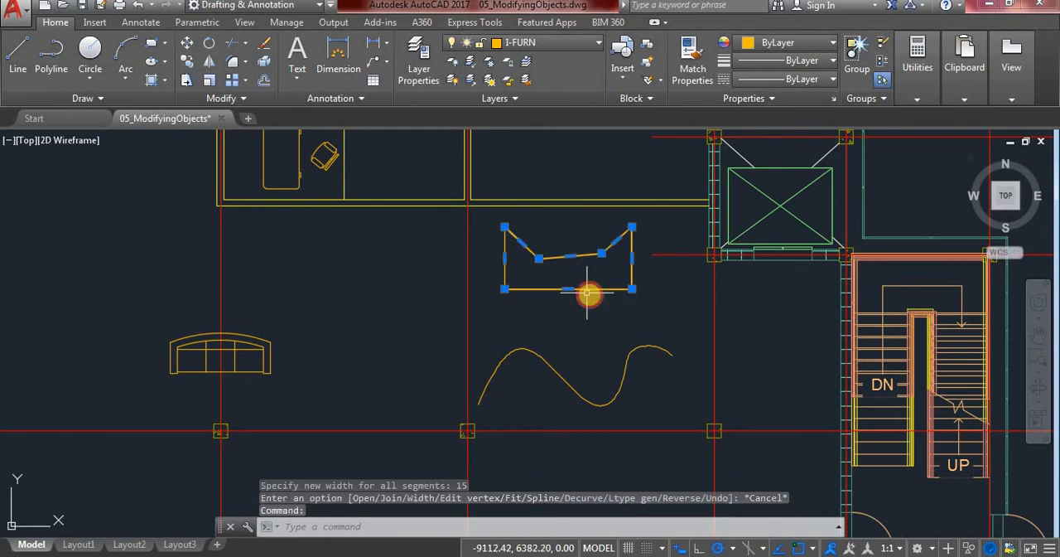
click(556, 374)
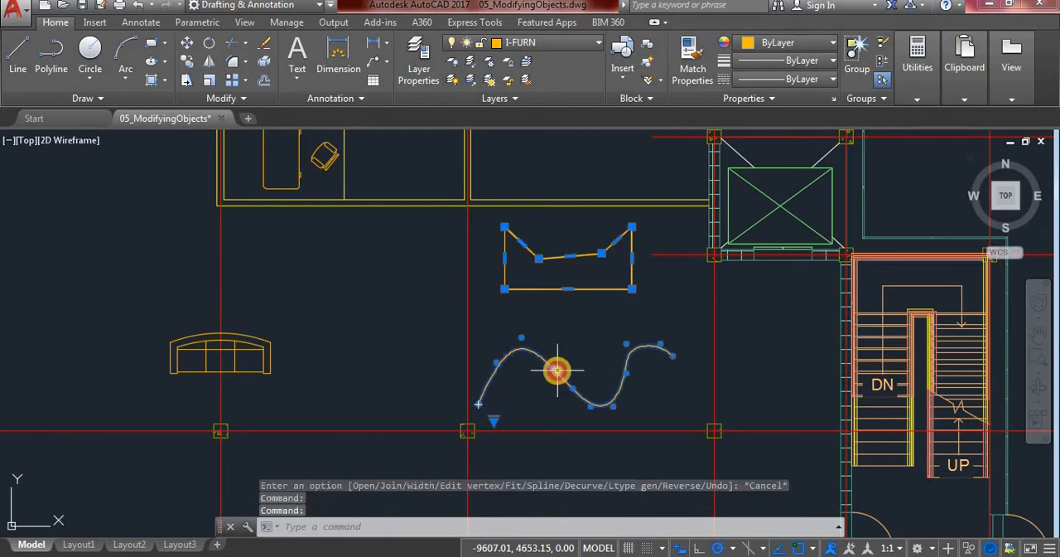
key(Escape)
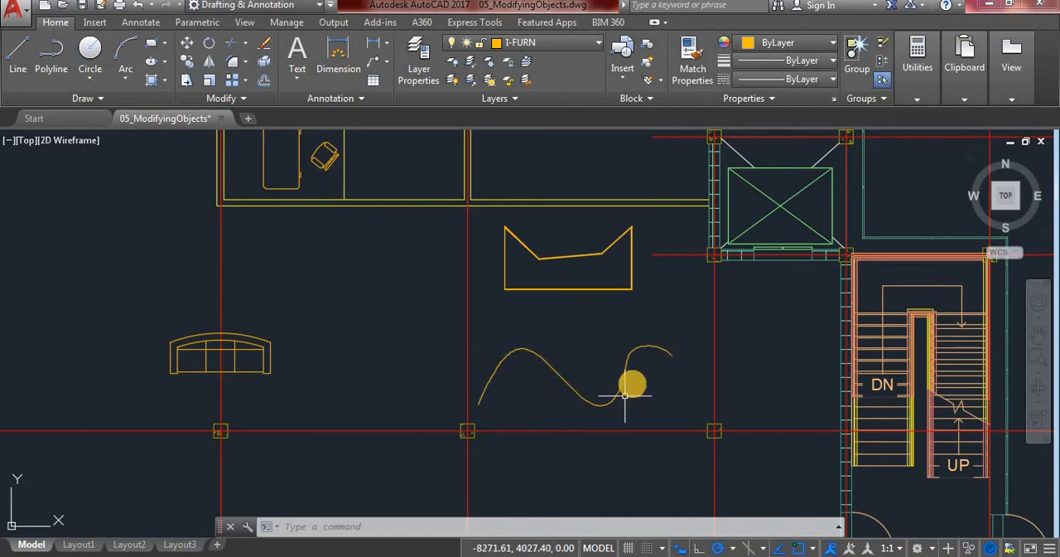
Try to edit the spline below the notched polyline with PEDIT
click(1037, 335)
mouse_move(674, 395)
mouse_down()
mouse_move(500, 356)
mouse_move(503, 398)
mouse_up()
scroll(497, 352, up, 2)
scroll(493, 350, up, 2)
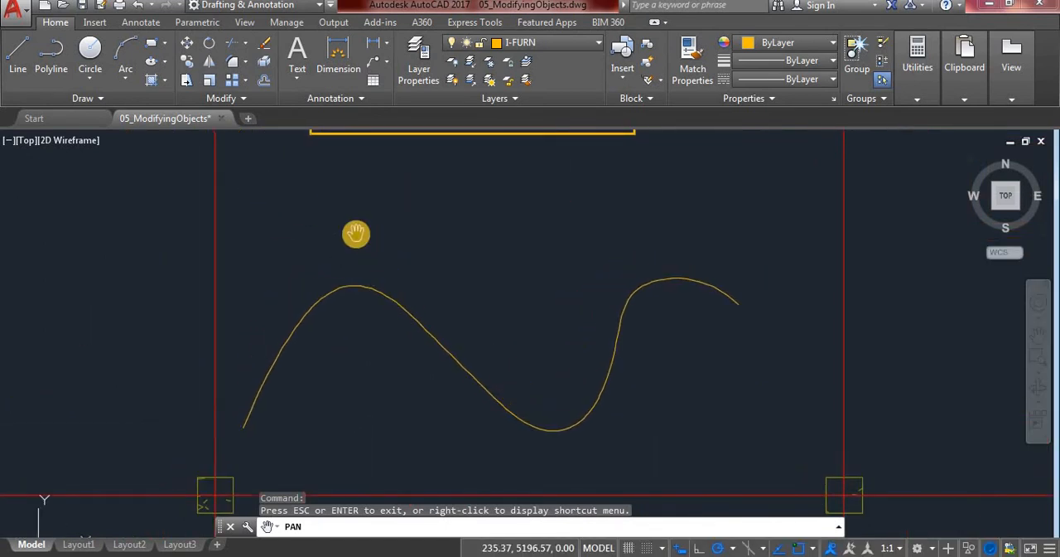
key(Escape)
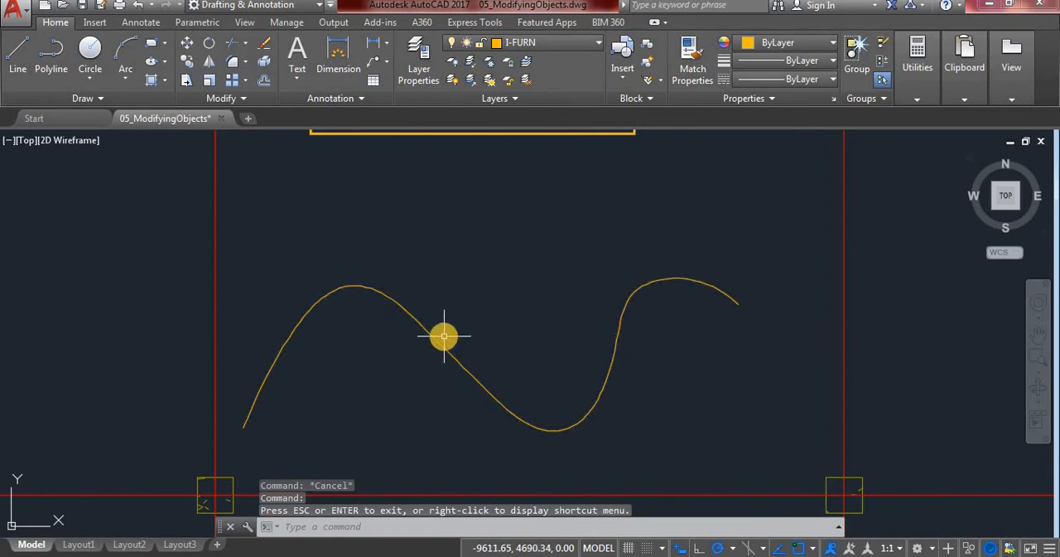
text(pe)
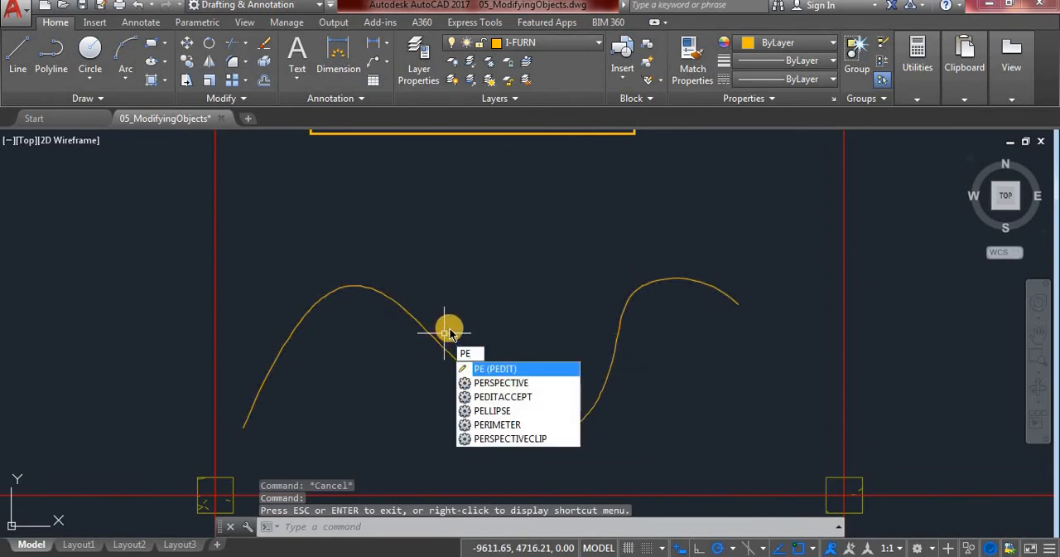
key(Return)
click(448, 357)
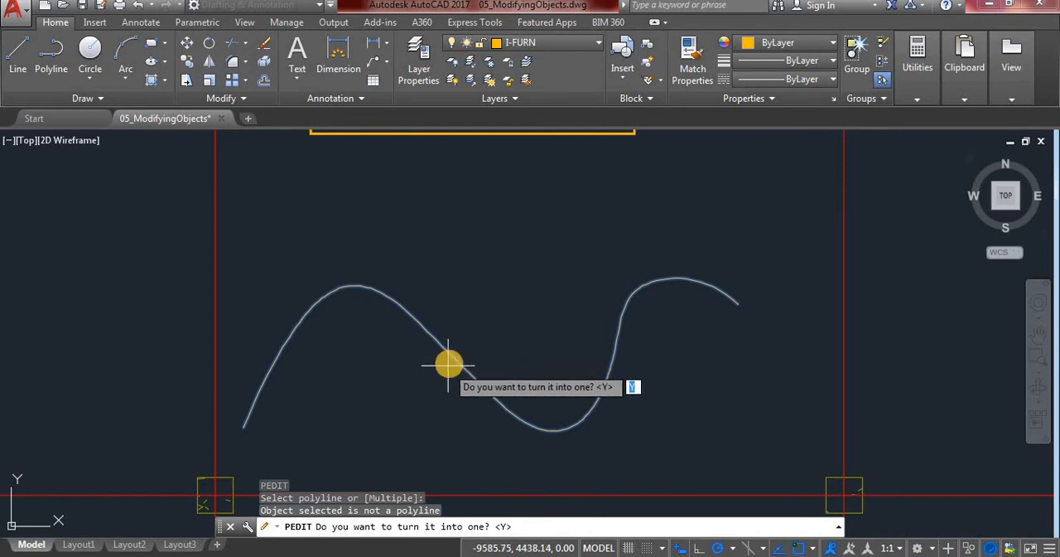
key(Escape)
key(Escape)
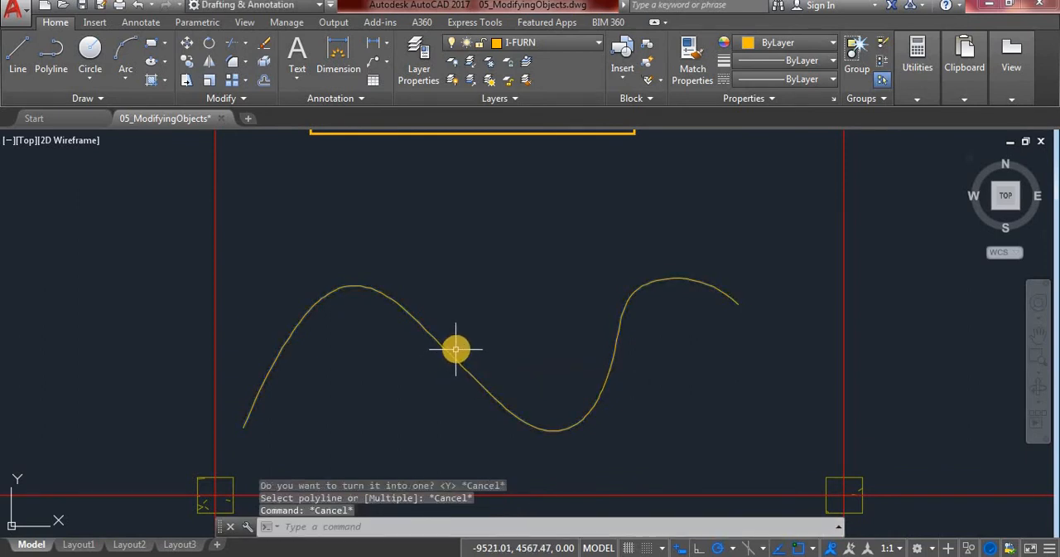
click(456, 360)
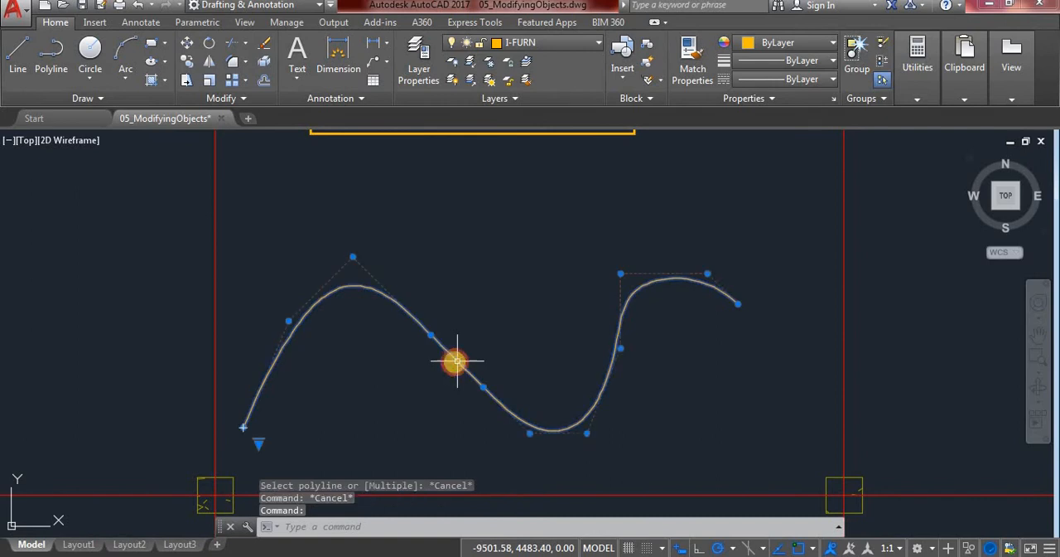
right_click(447, 364)
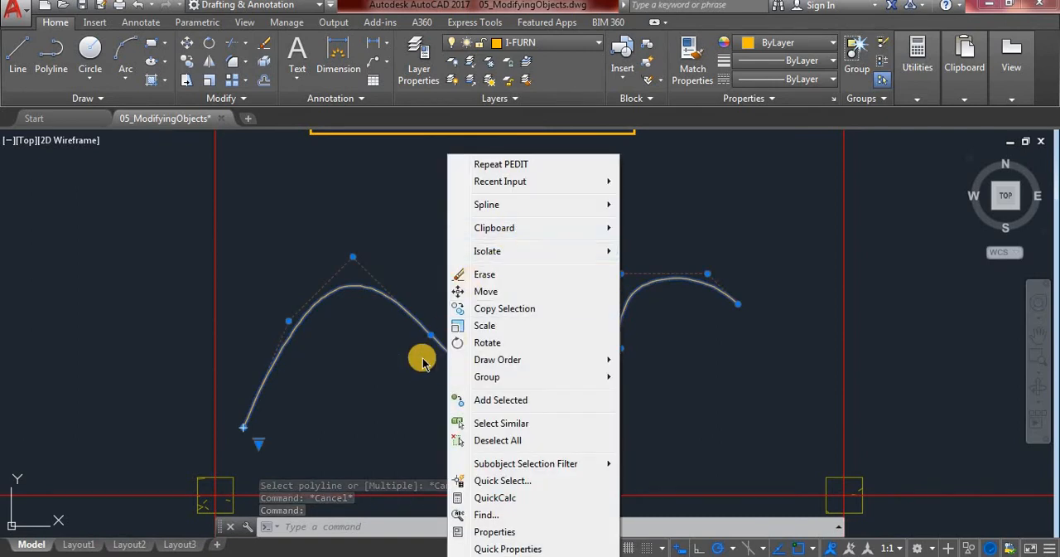
click(422, 362)
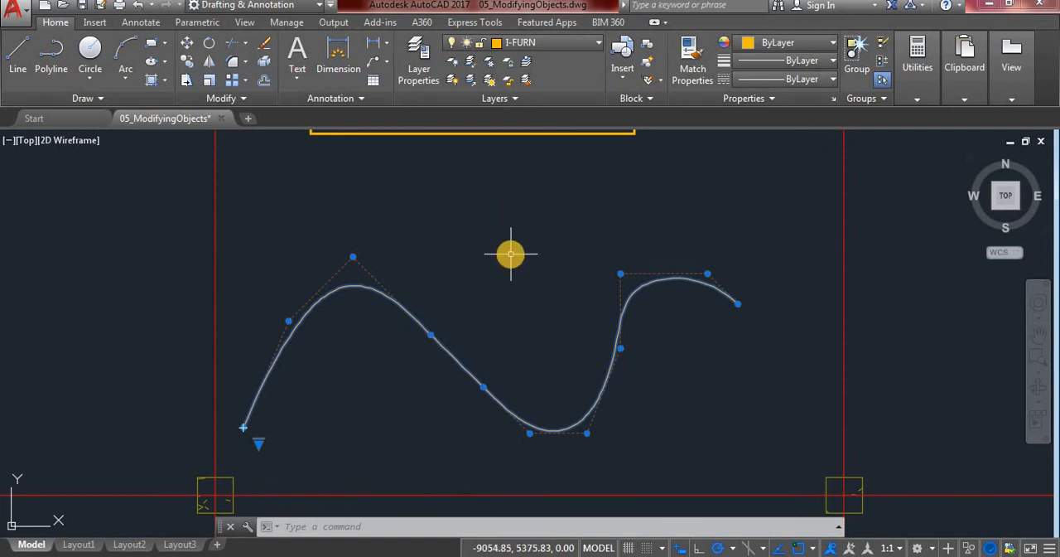
key(Escape)
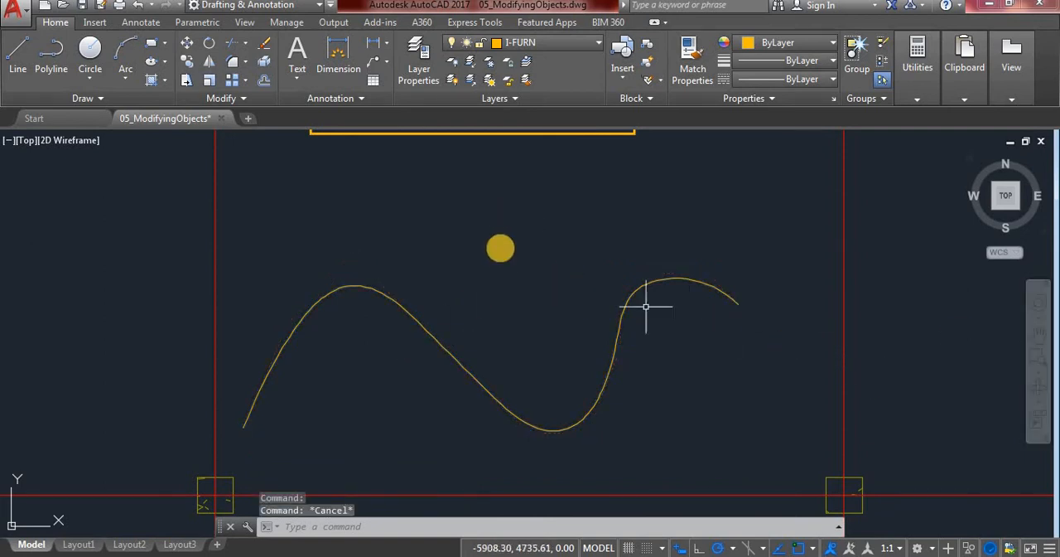
click(497, 273)
key(Escape)
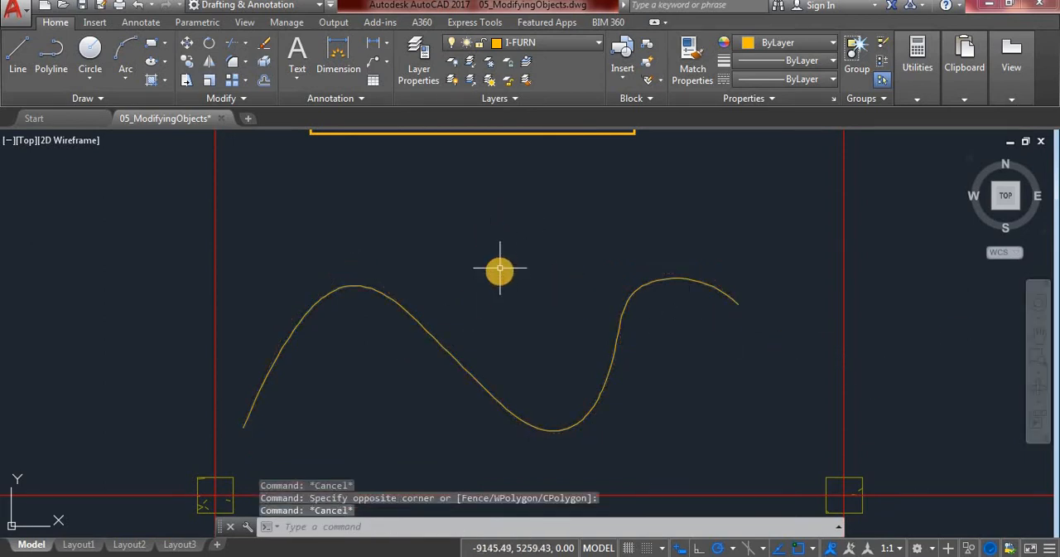
Add control vertices to the spline at its midpoint and on the rising section just right of the trough, and leave vertex editing
click(458, 362)
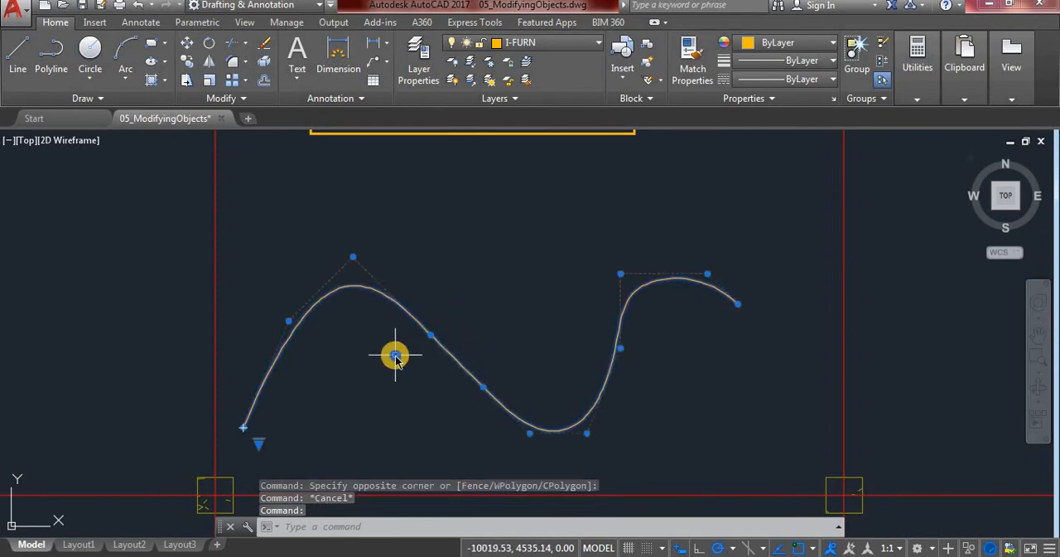
right_click(396, 358)
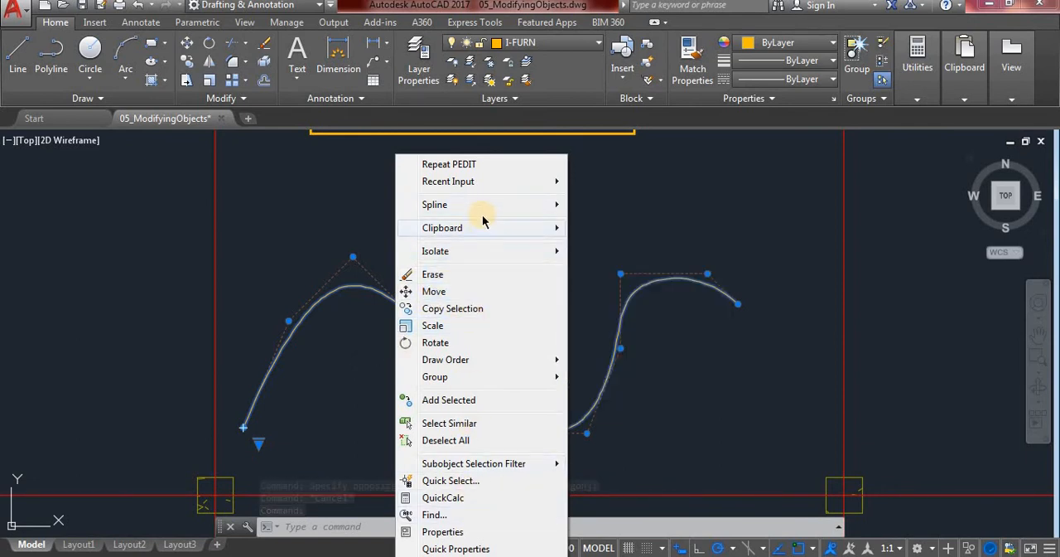
mouse_move(478, 211)
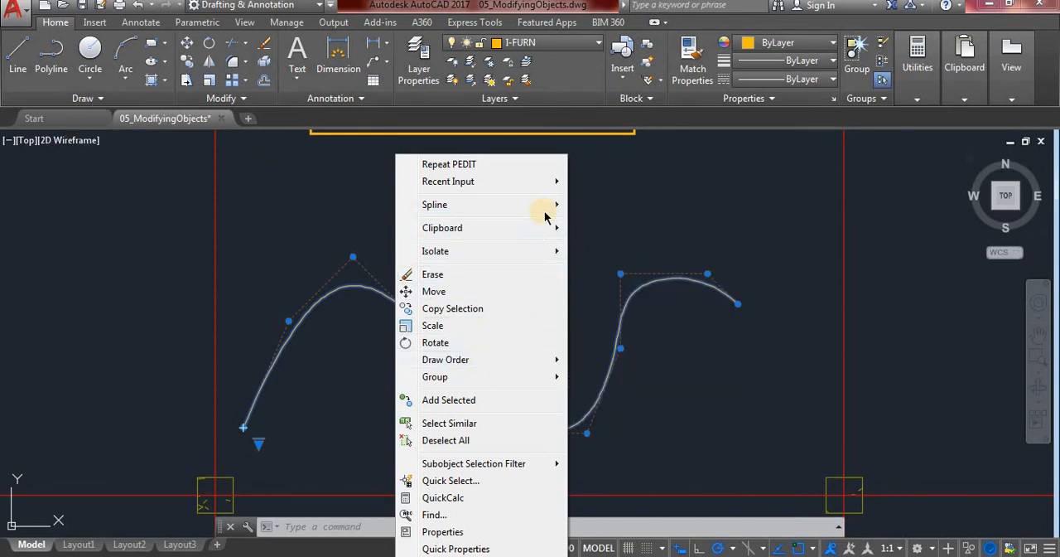
mouse_move(546, 208)
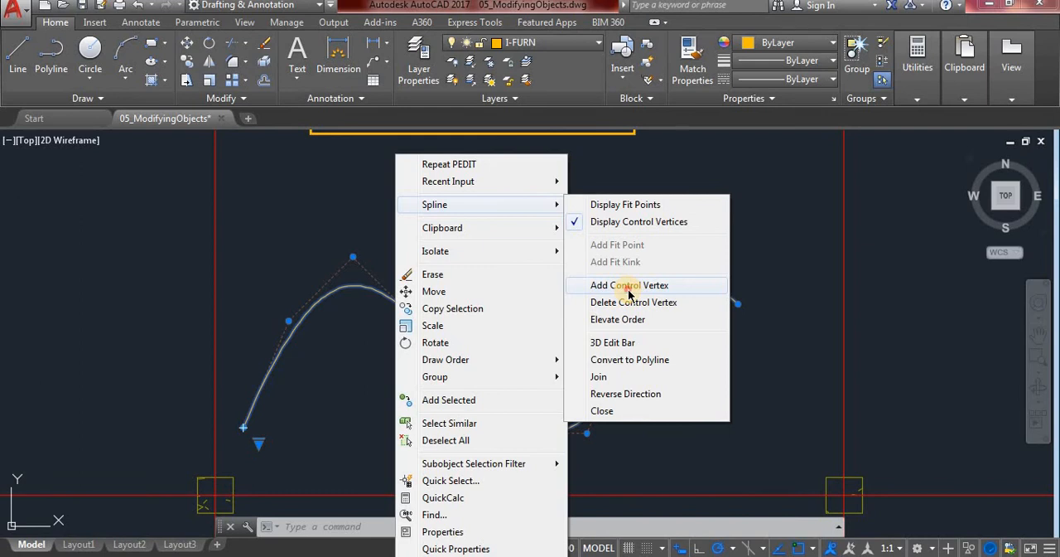
click(629, 286)
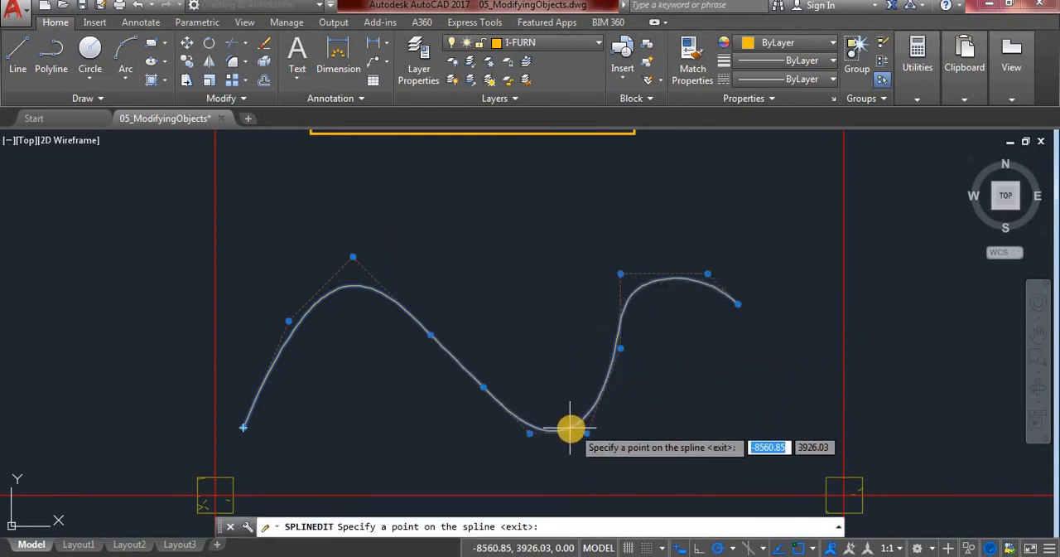
click(483, 387)
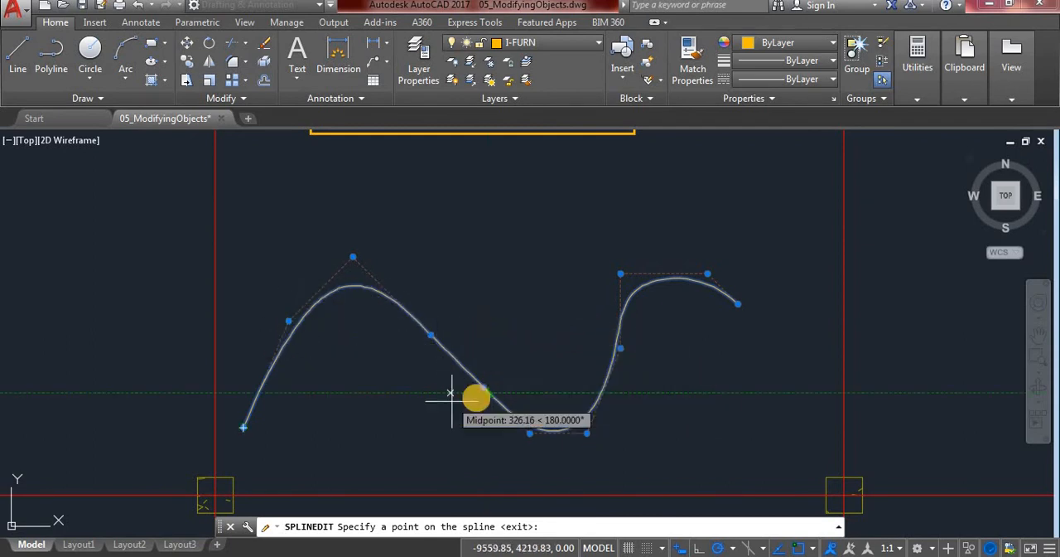
click(489, 391)
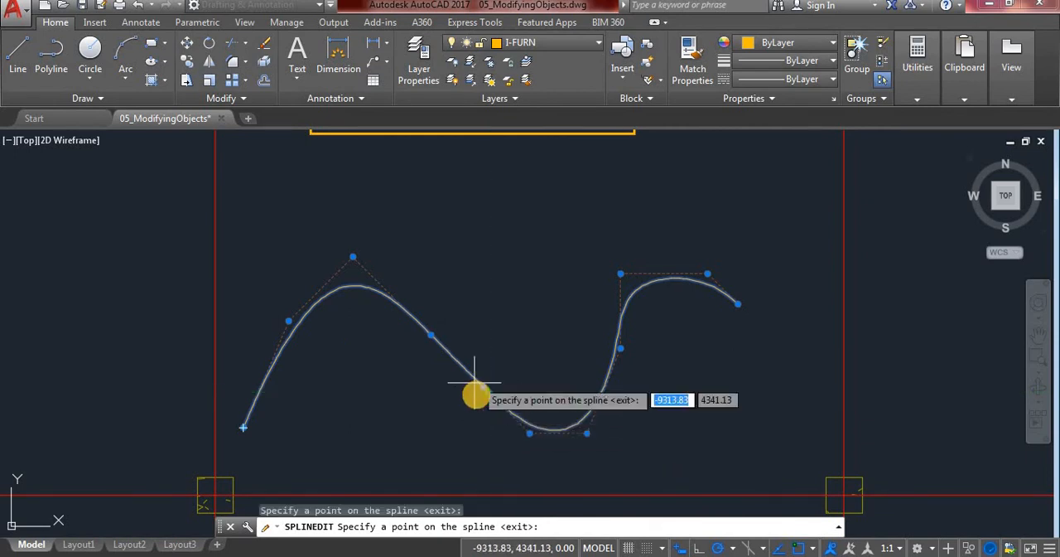
click(603, 391)
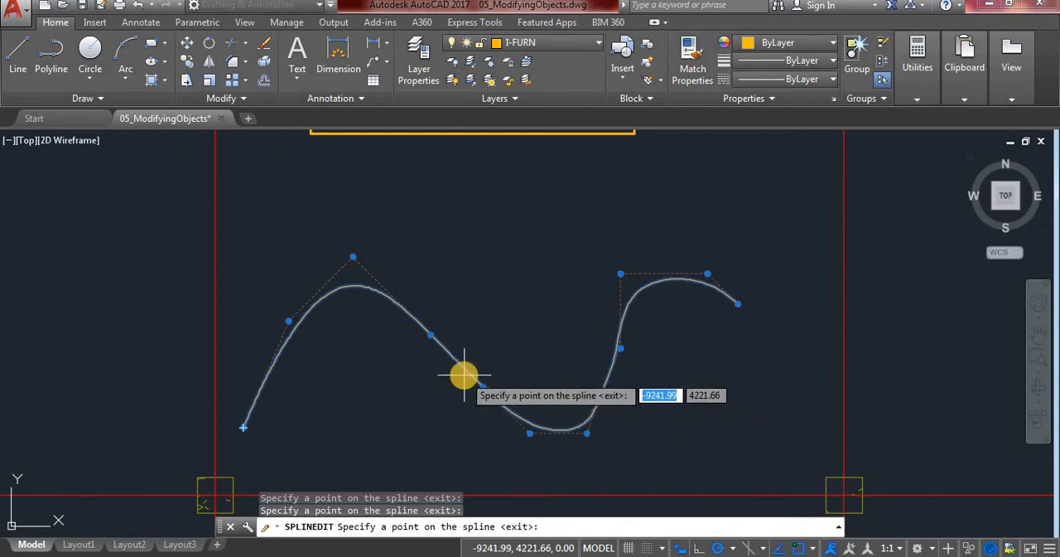
key(Return)
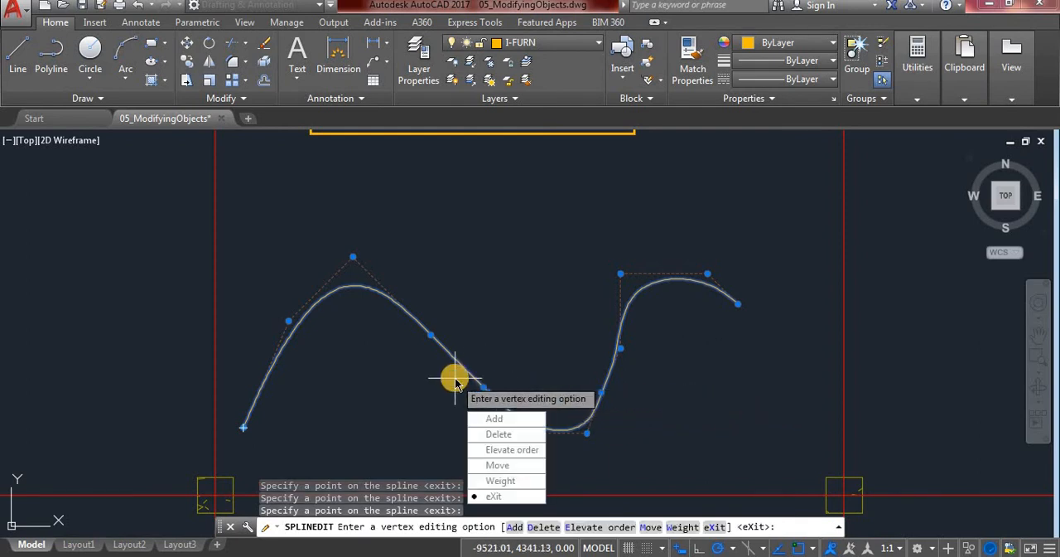
click(493, 497)
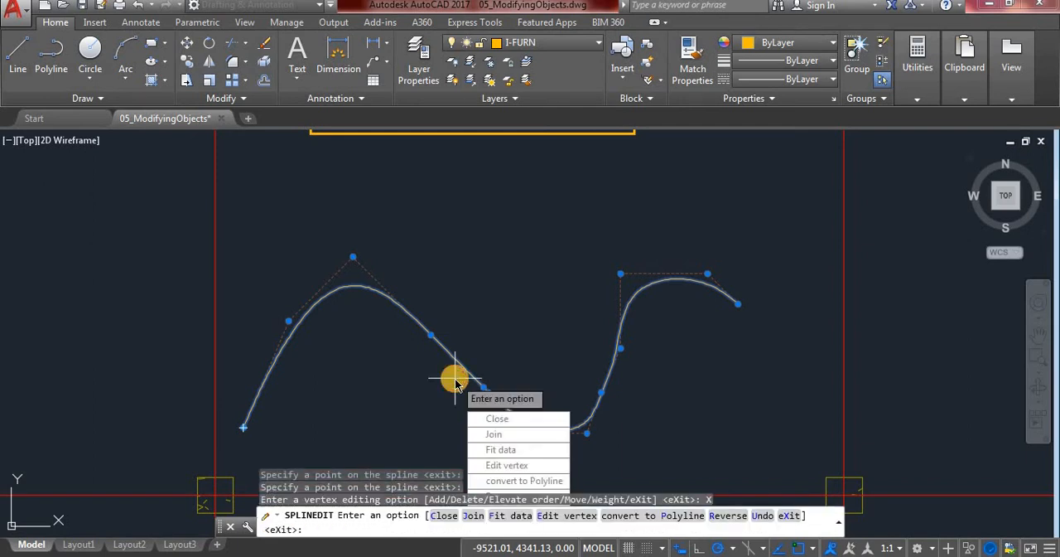
Exit SPLINEDIT, keeping the control vertices added to the spline
key(Return)
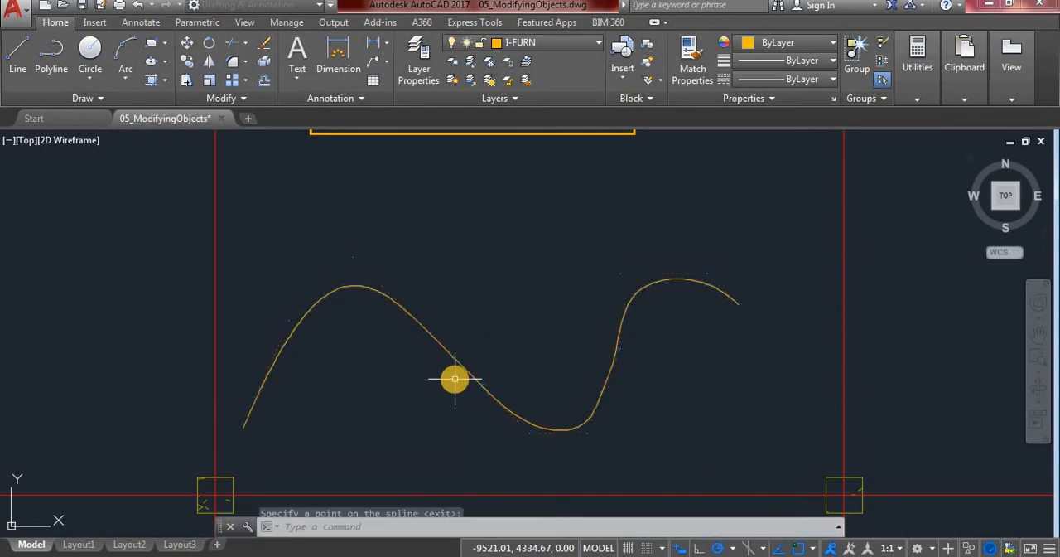
Try to add a control vertex just left of the spline's left crest, using the Nearest object snap
click(490, 390)
mouse_move(488, 392)
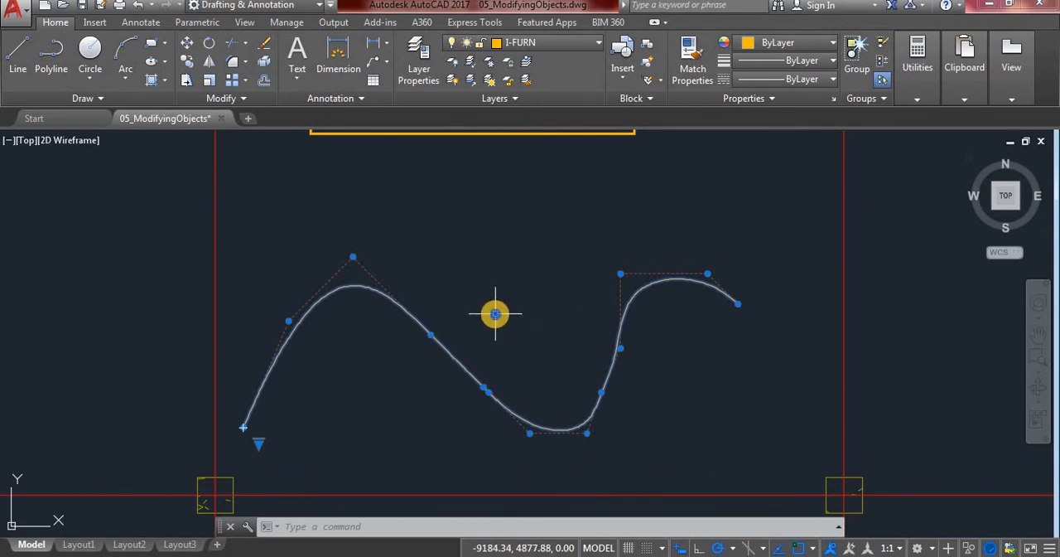
right_click(495, 314)
mouse_move(596, 204)
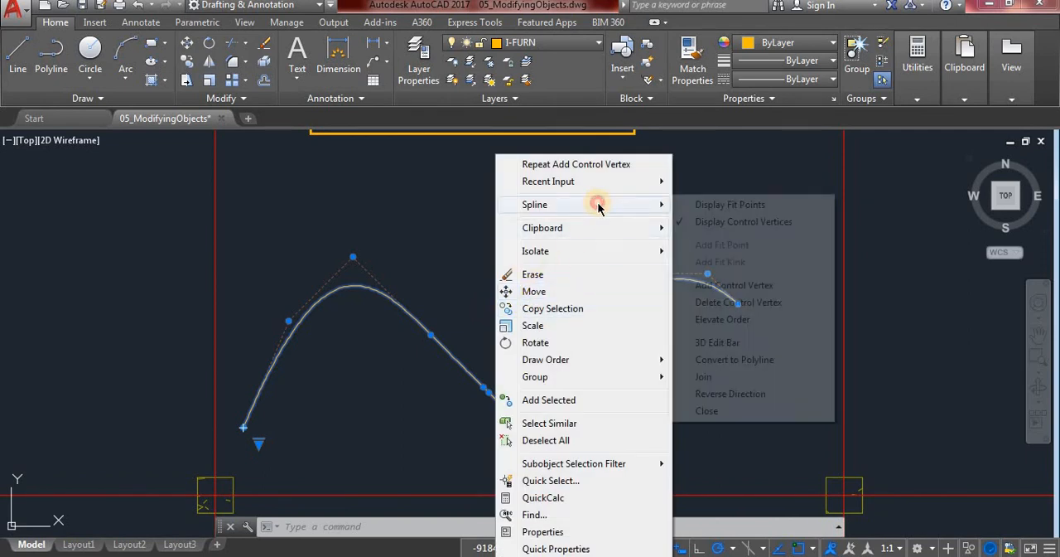
click(725, 286)
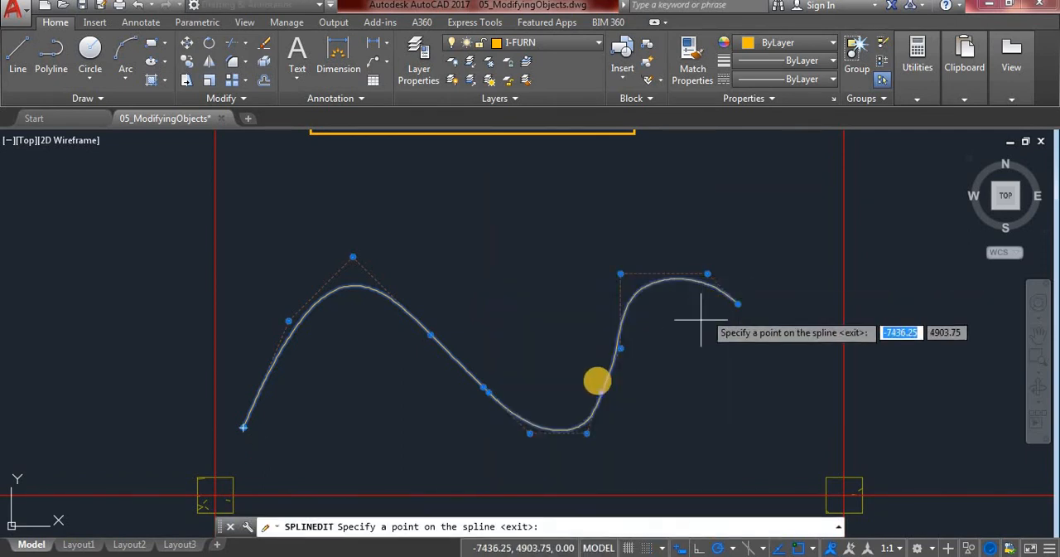
click(427, 333)
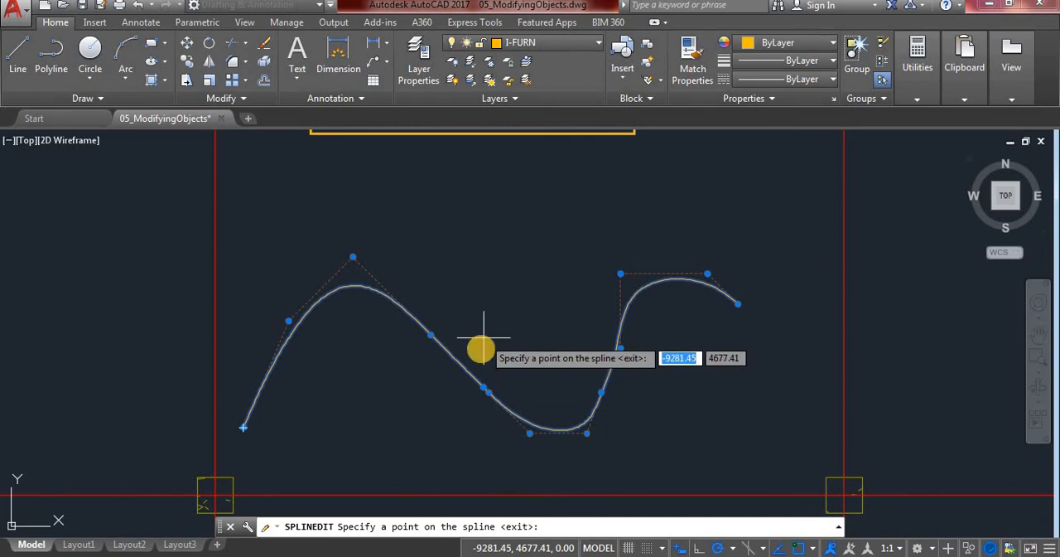
shift+right_click(476, 358)
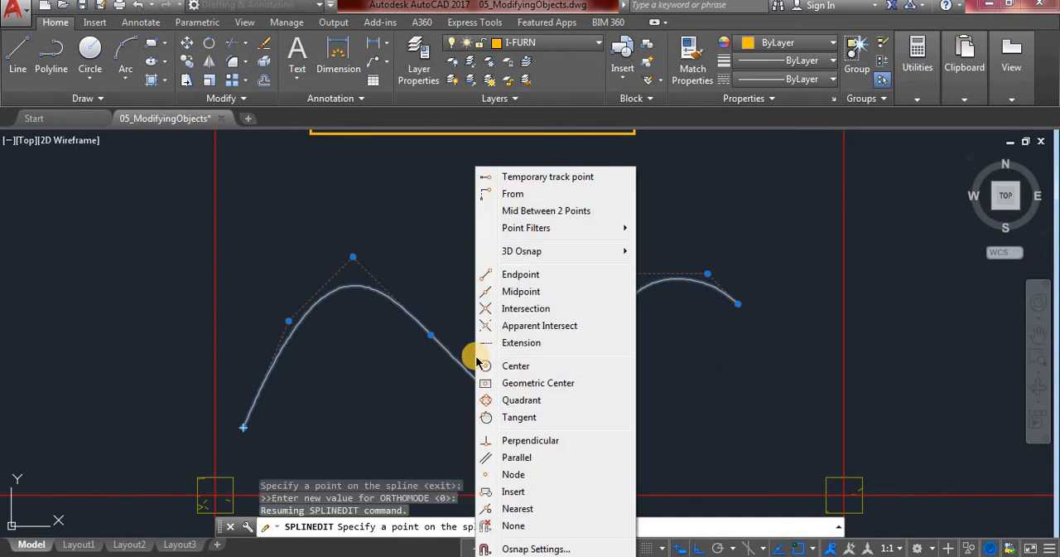
click(517, 509)
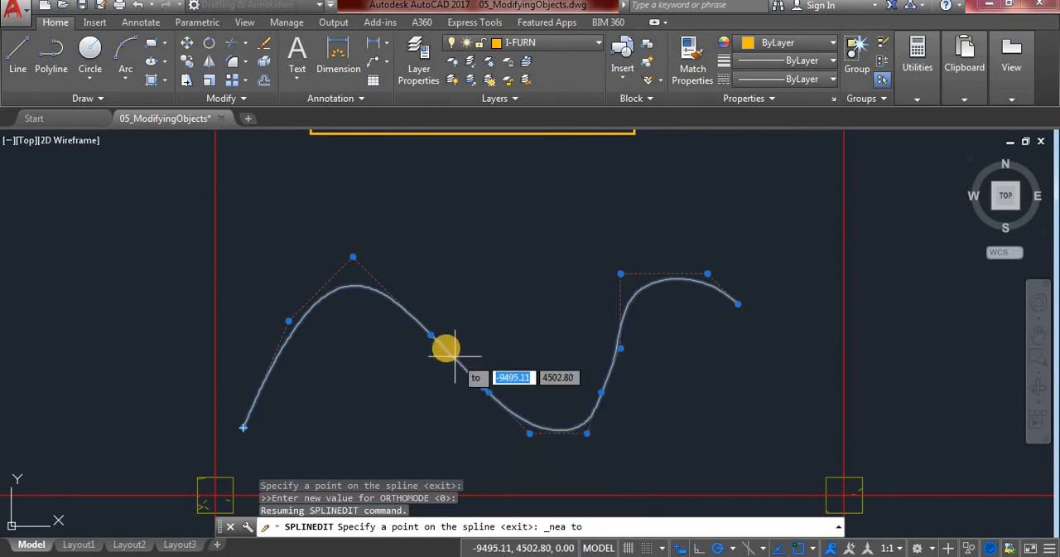
click(324, 296)
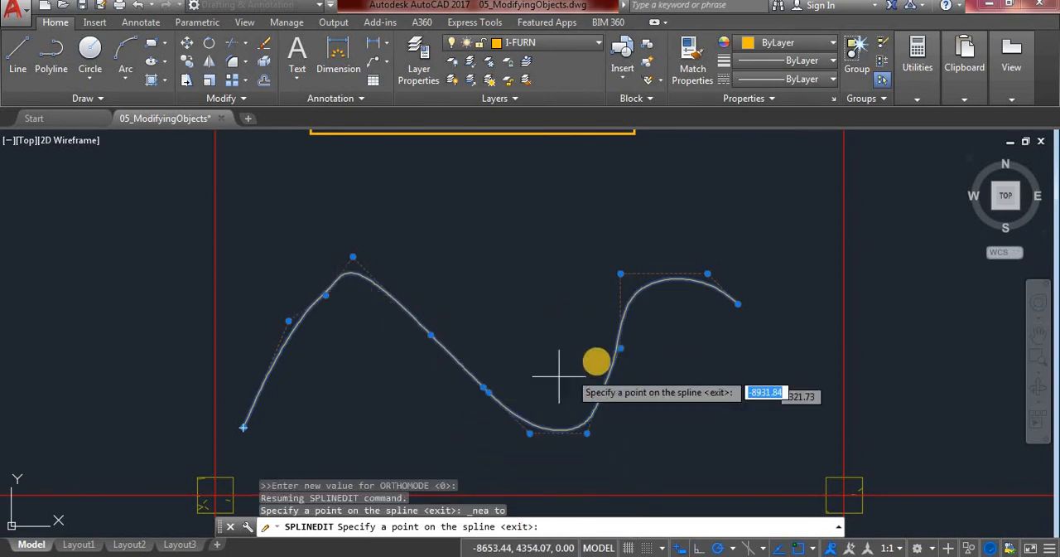
Try to add another control vertex where the right crest begins, using the Nearest snap, and cancel the spline edit
click(621, 346)
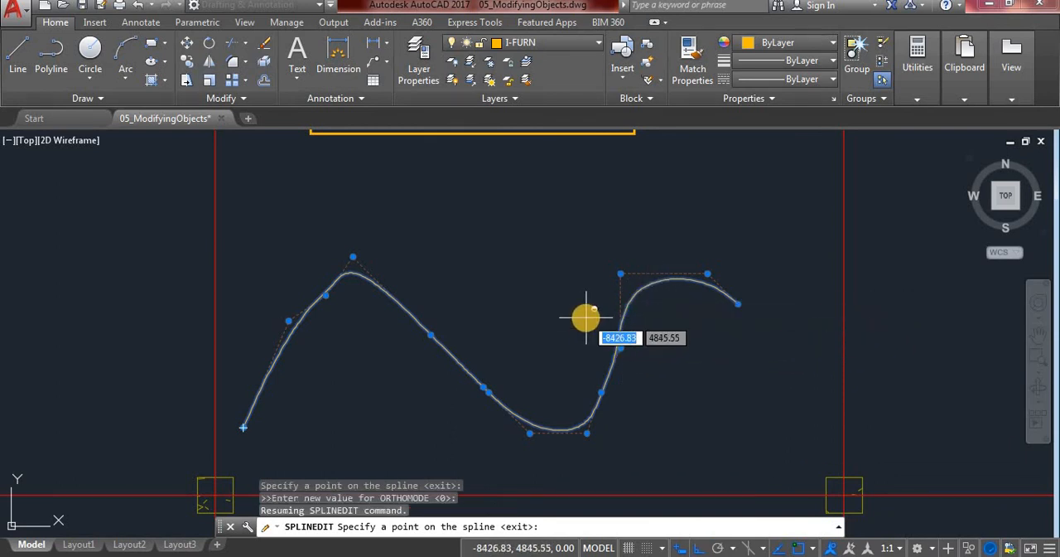
shift+right_click(586, 318)
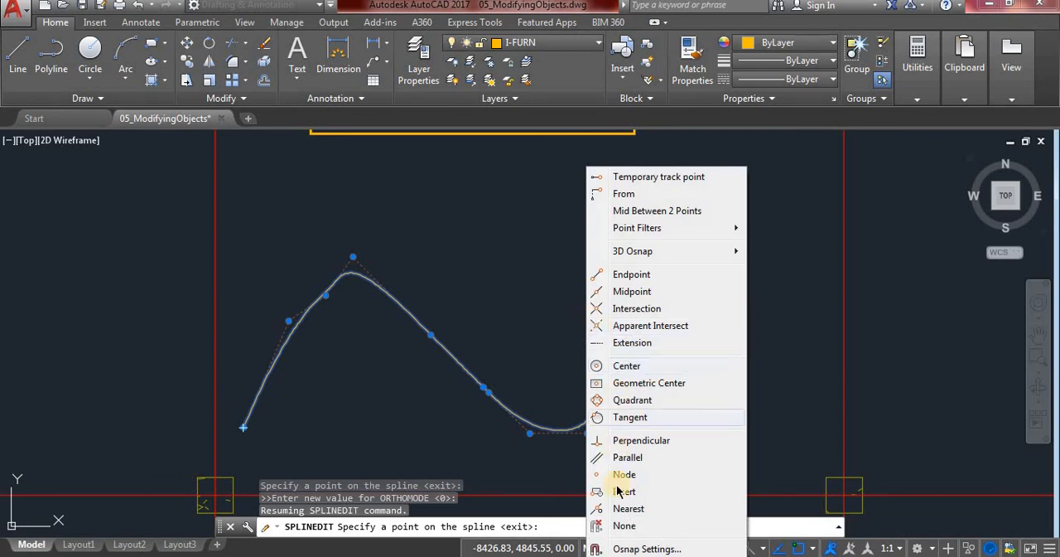
click(620, 509)
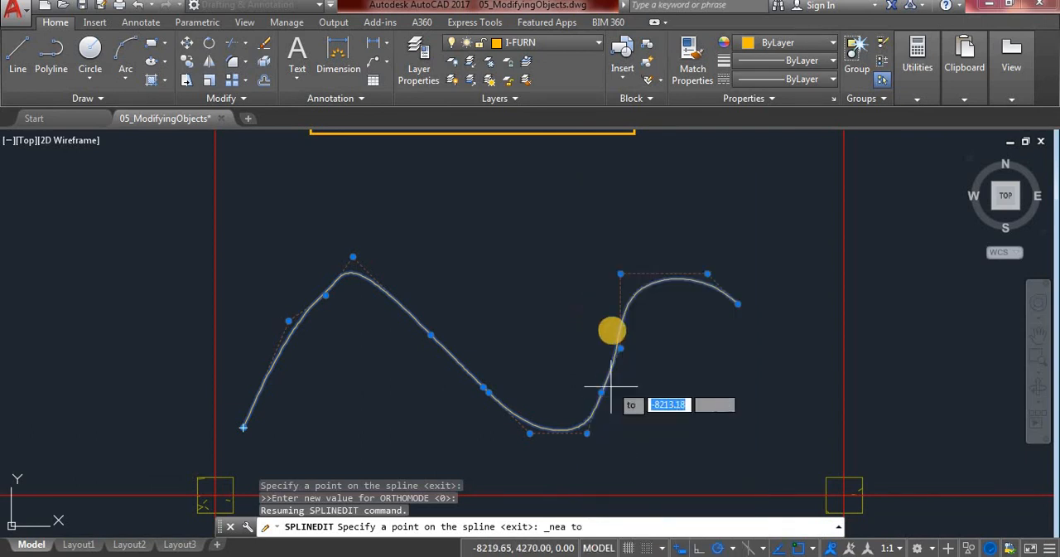
click(639, 285)
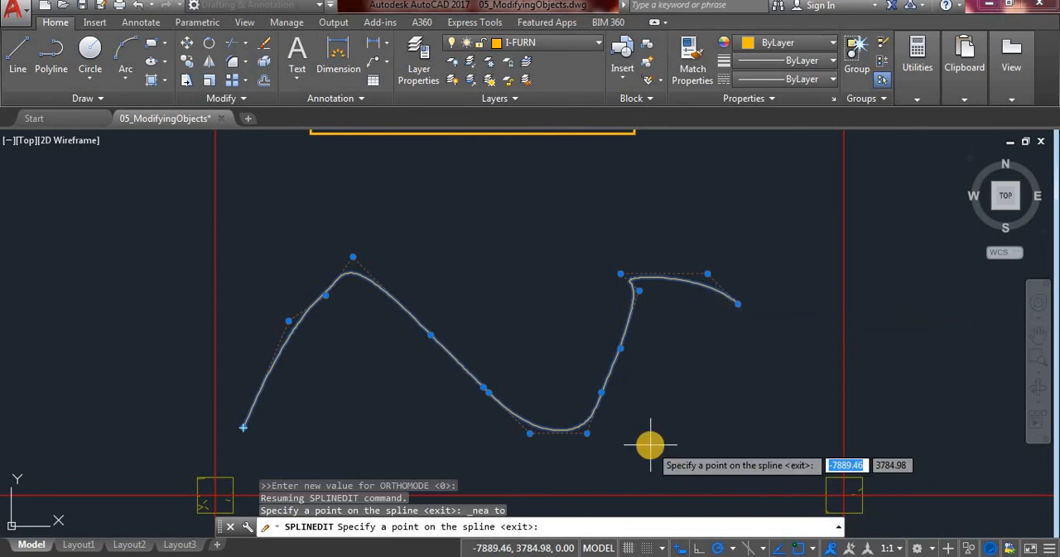
key(Escape)
key(Escape)
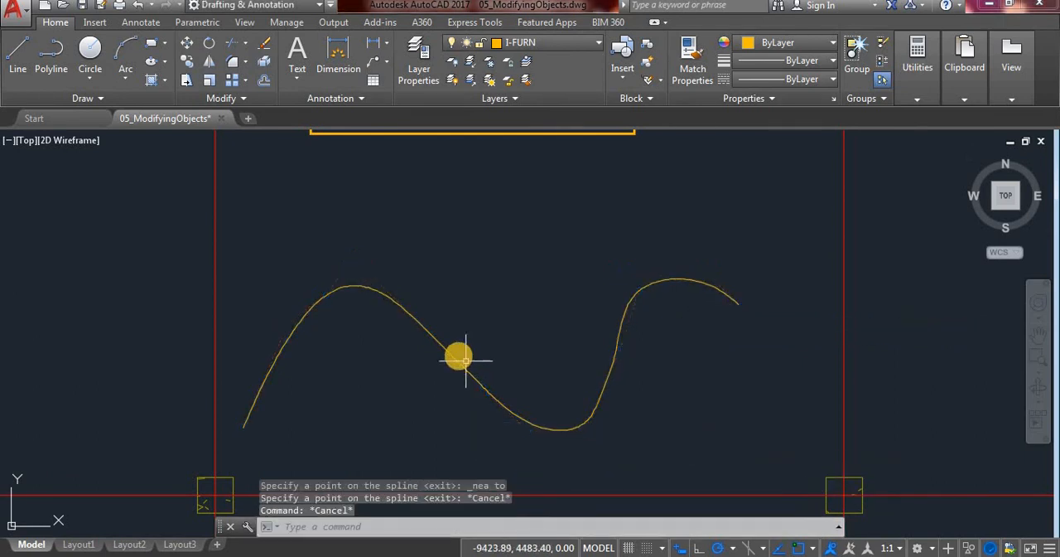
Select the spline and stretch the control vertex on its left rising section outward, up and to the left
click(452, 357)
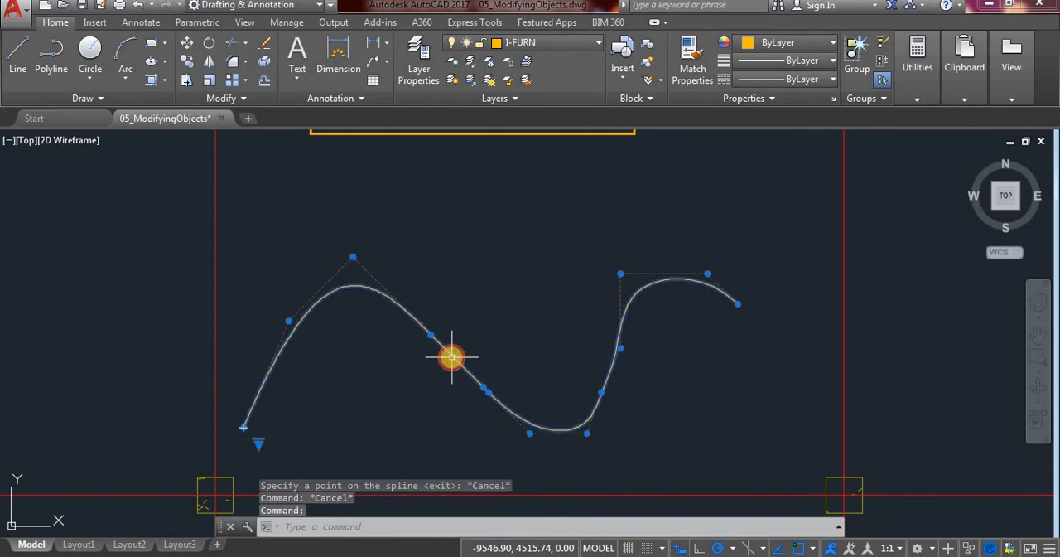
click(290, 323)
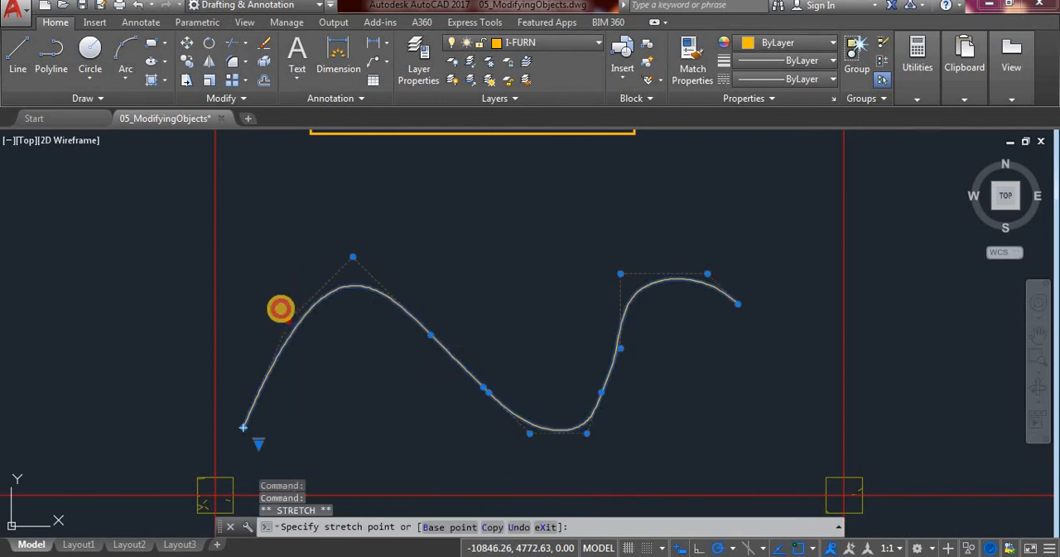
drag(266, 298, 267, 299)
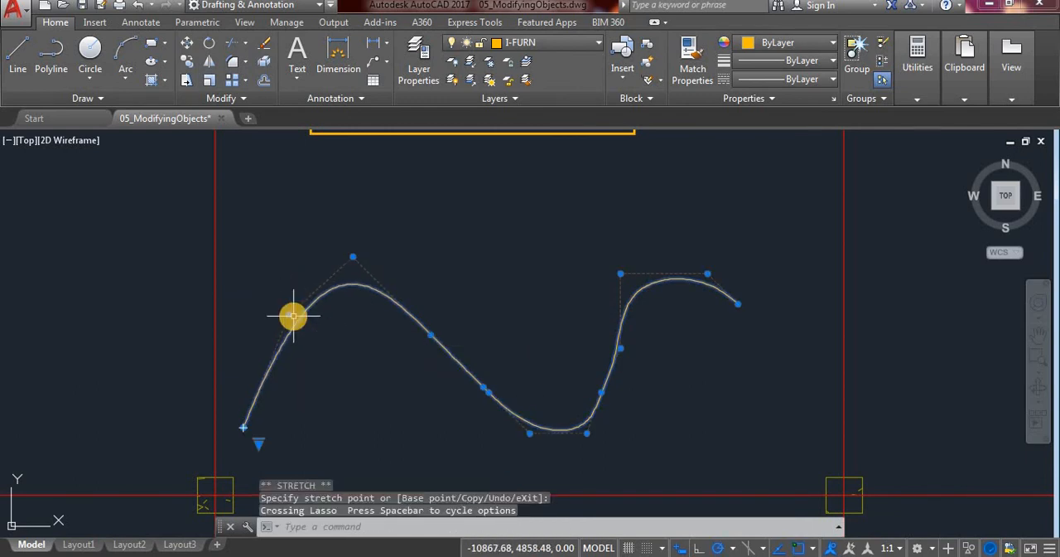
click(289, 313)
click(276, 301)
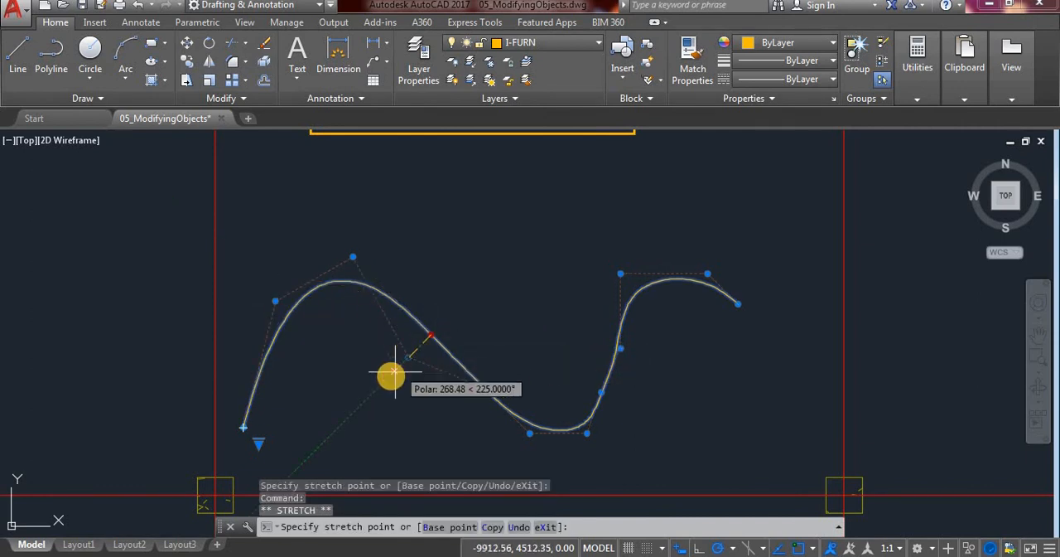
Stretch the descending section's first control vertex down-left, the second up-left, and the third down to the trough's level
click(389, 373)
mouse_move(390, 375)
click(484, 389)
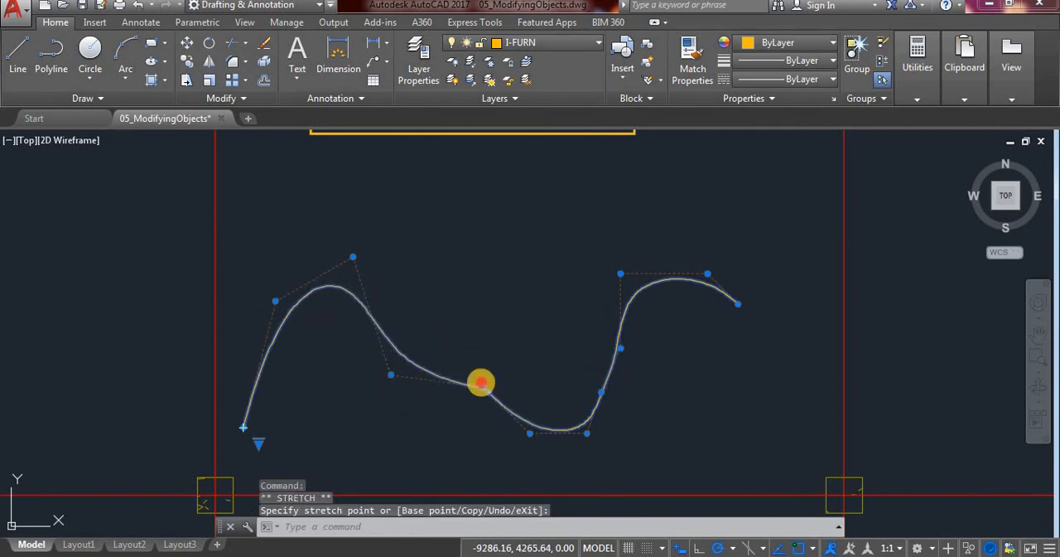
click(461, 364)
click(487, 399)
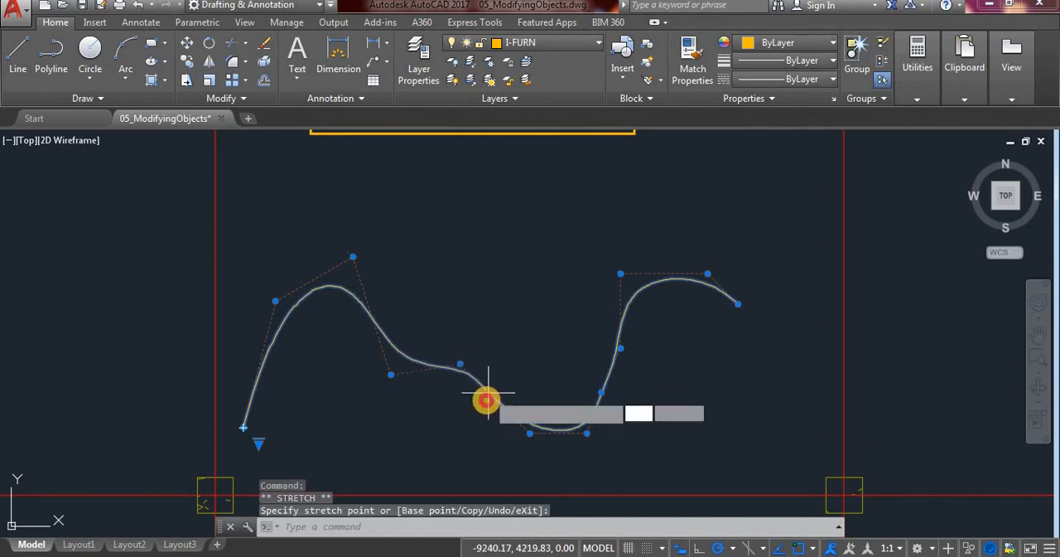
click(476, 437)
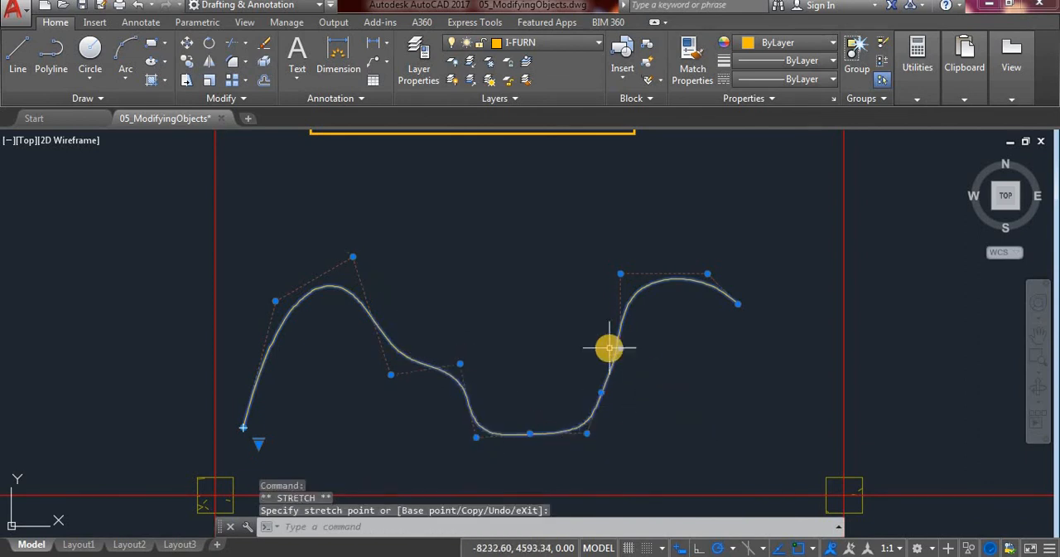
Stretch the control vertex at the start of the right crest straight up, and pick the crest's other control vertex
click(621, 273)
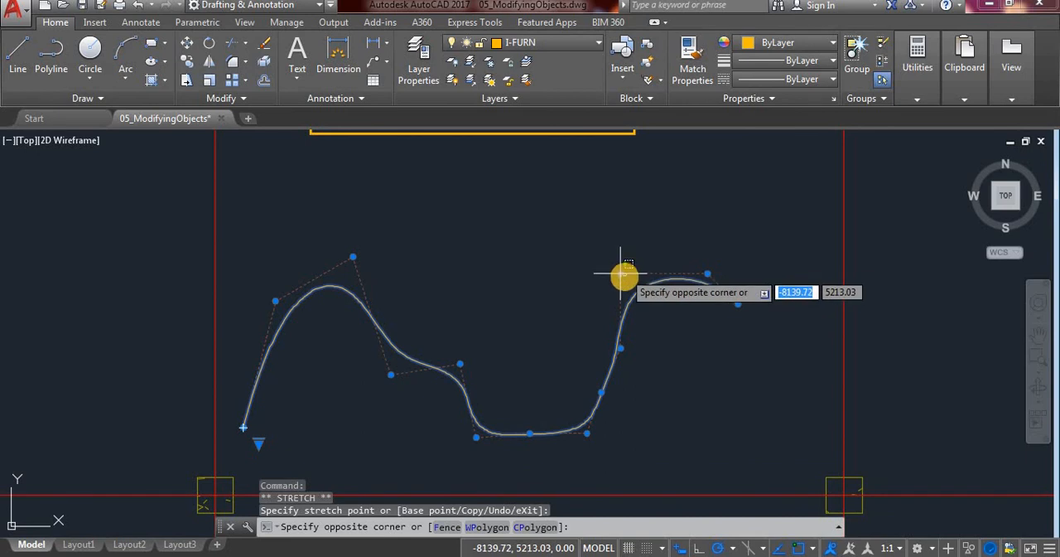
click(622, 273)
click(621, 273)
click(622, 248)
click(710, 273)
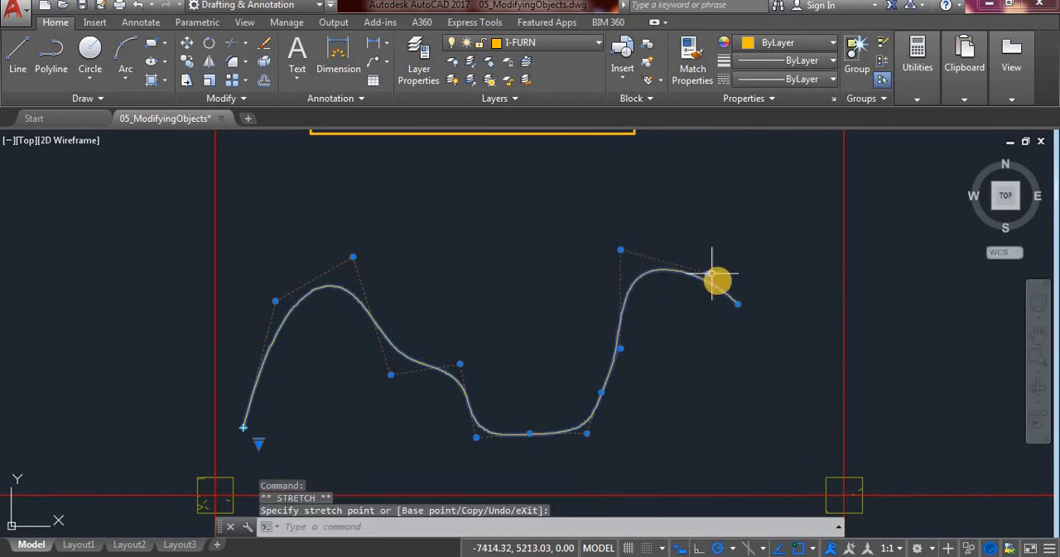